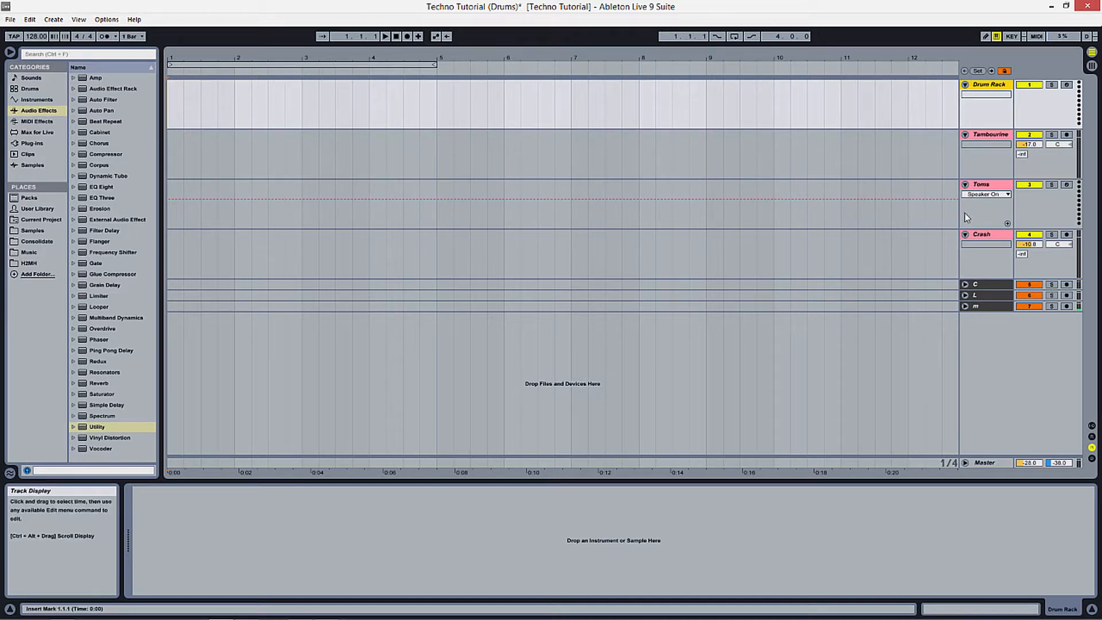
{"action": "right_click", "coordinate": [988, 90]}
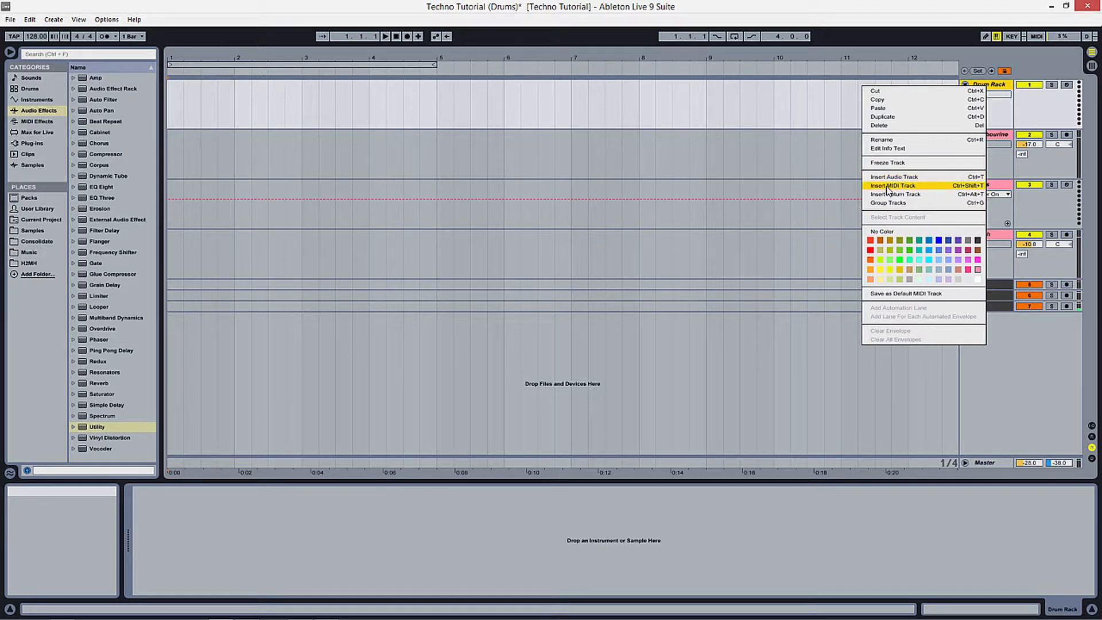
{"action": "left_click", "coordinate": [707, 88]}
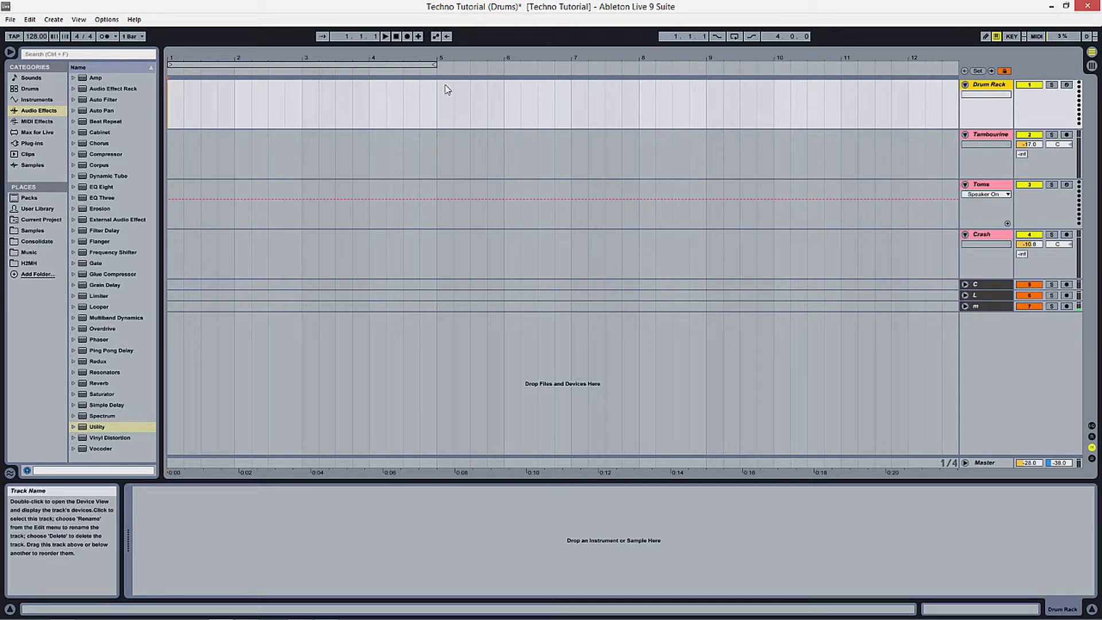
{"action": "left_click", "coordinate": [175, 106]}
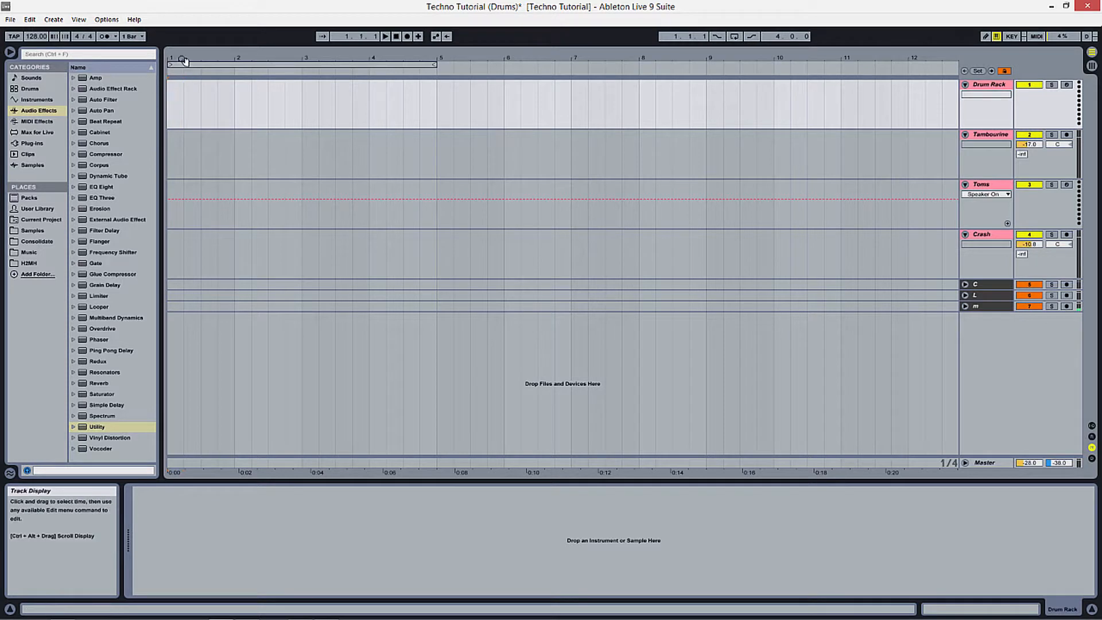
{"action": "left_click_drag", "start_coordinate": [184, 61], "coordinate": [178, 101]}
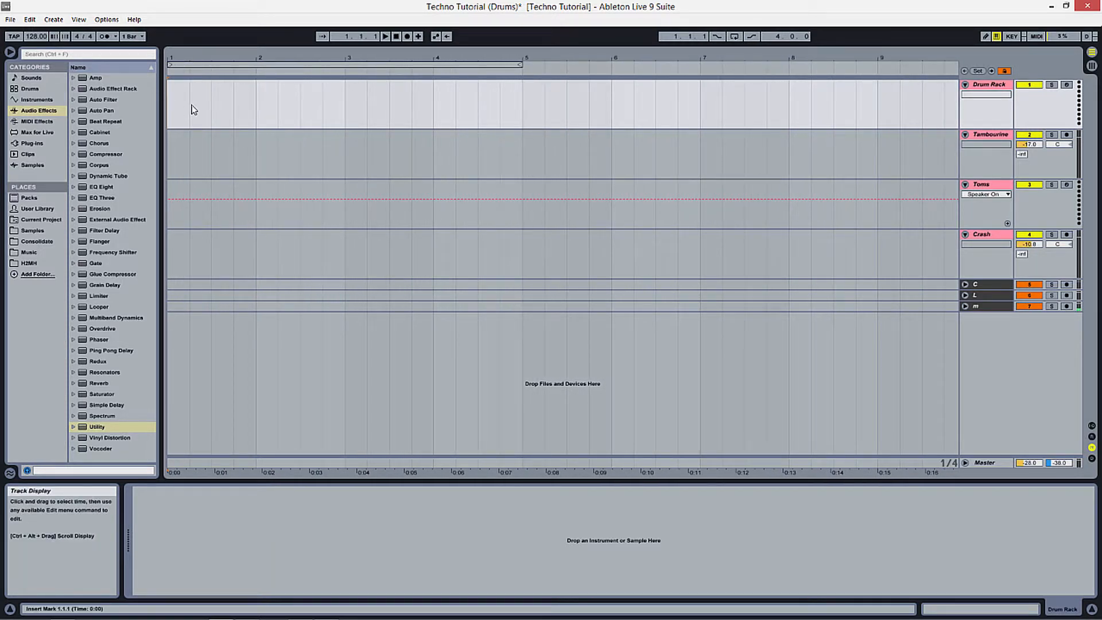
Load an empty Drum Rack instrument onto the first MIDI track and select the device
{"action": "left_click", "coordinate": [31, 103]}
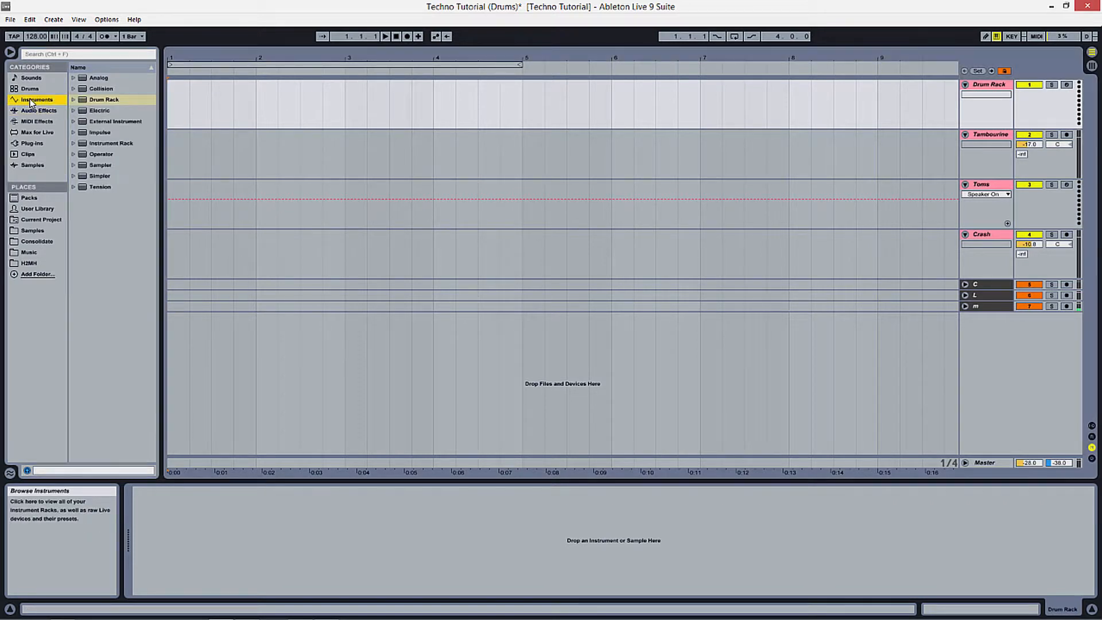
{"action": "left_click", "coordinate": [90, 100]}
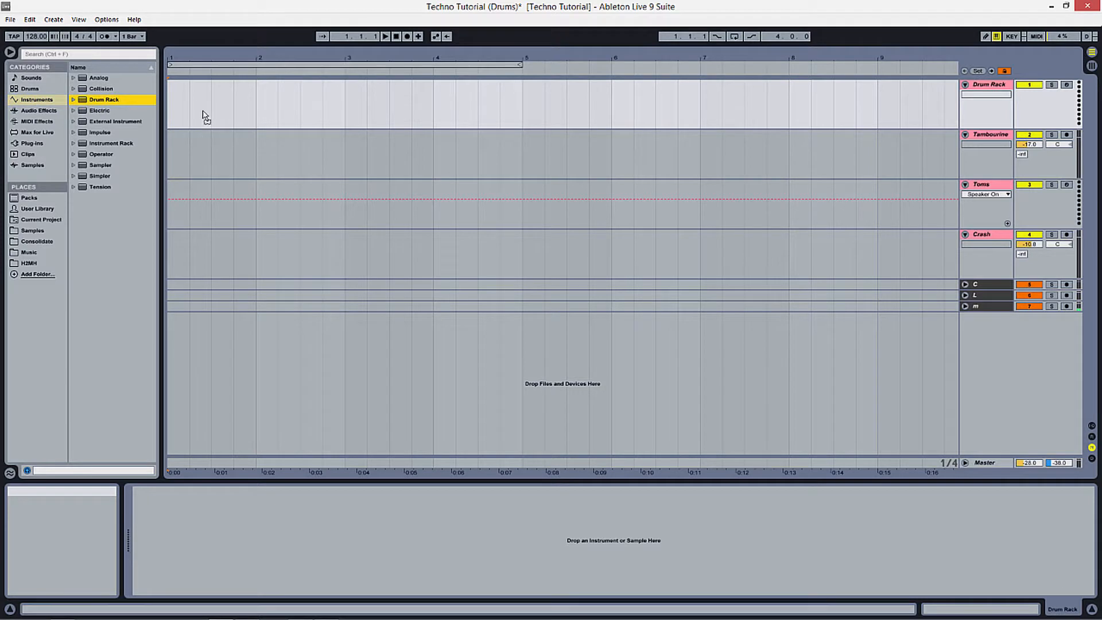
{"action": "left_click_drag", "start_coordinate": [204, 111], "coordinate": [205, 105]}
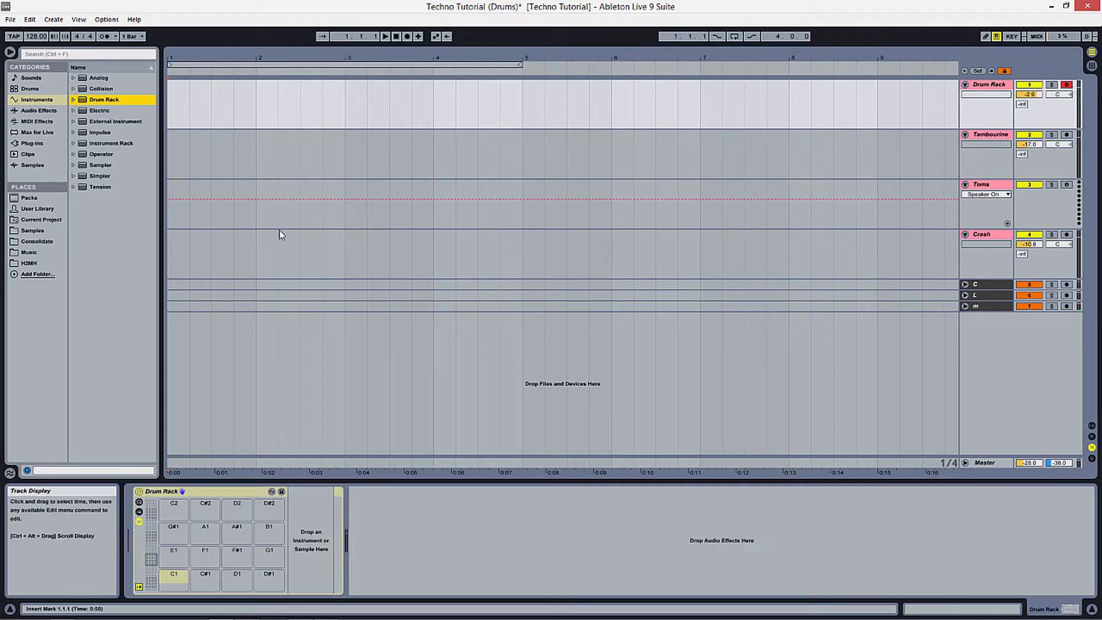
{"action": "left_click", "coordinate": [246, 493]}
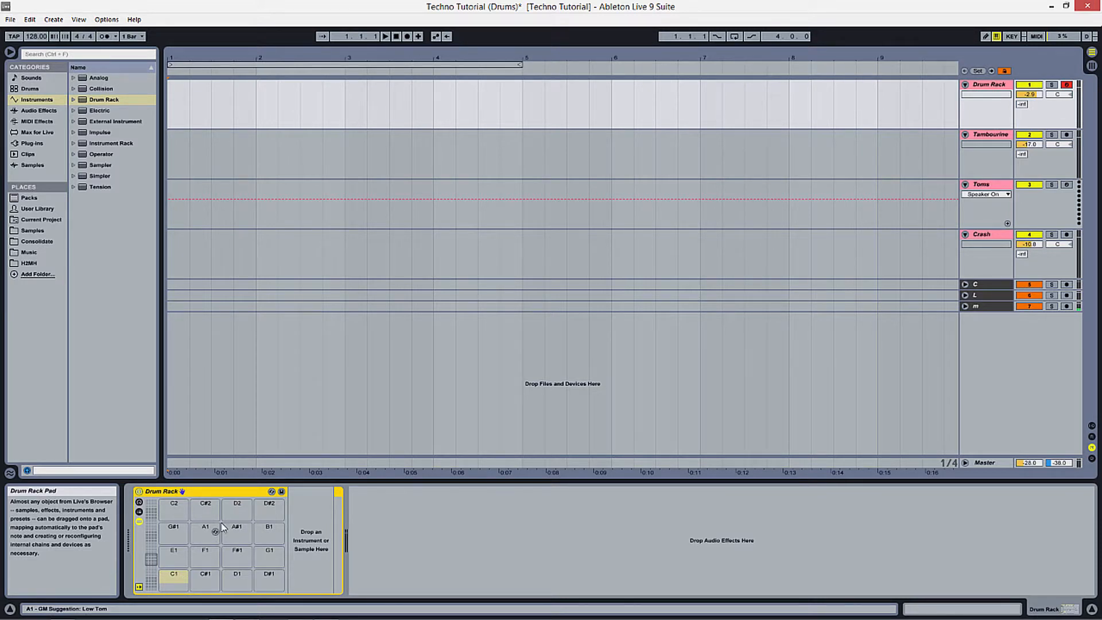
Browse to the Drum Rack folder inside the current project's Samples folder
{"action": "left_click", "coordinate": [39, 224]}
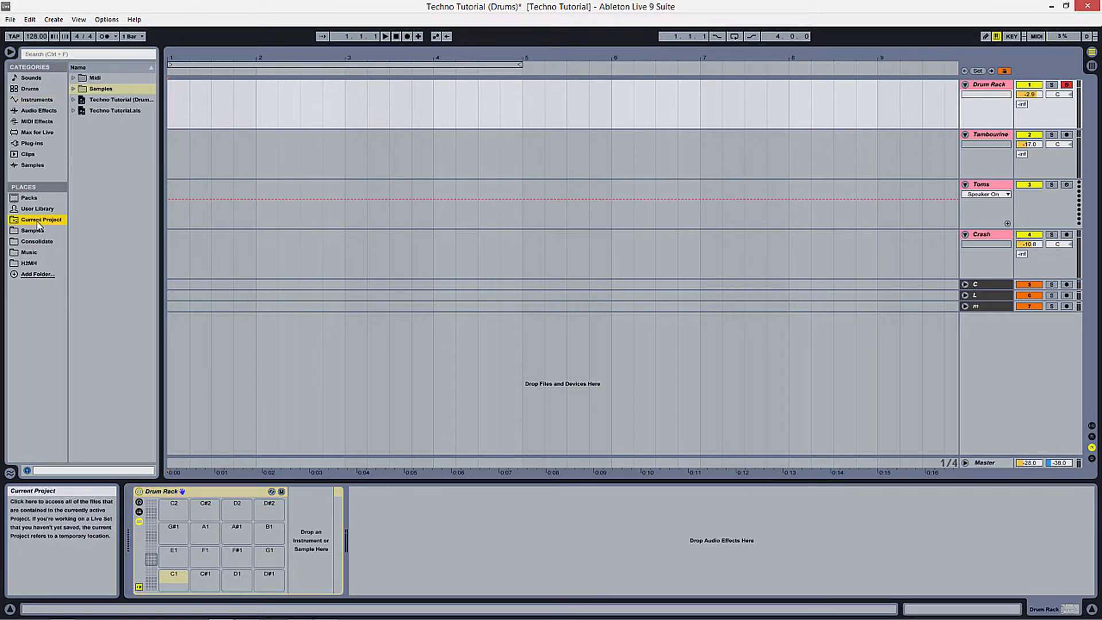
{"action": "left_click", "coordinate": [73, 89]}
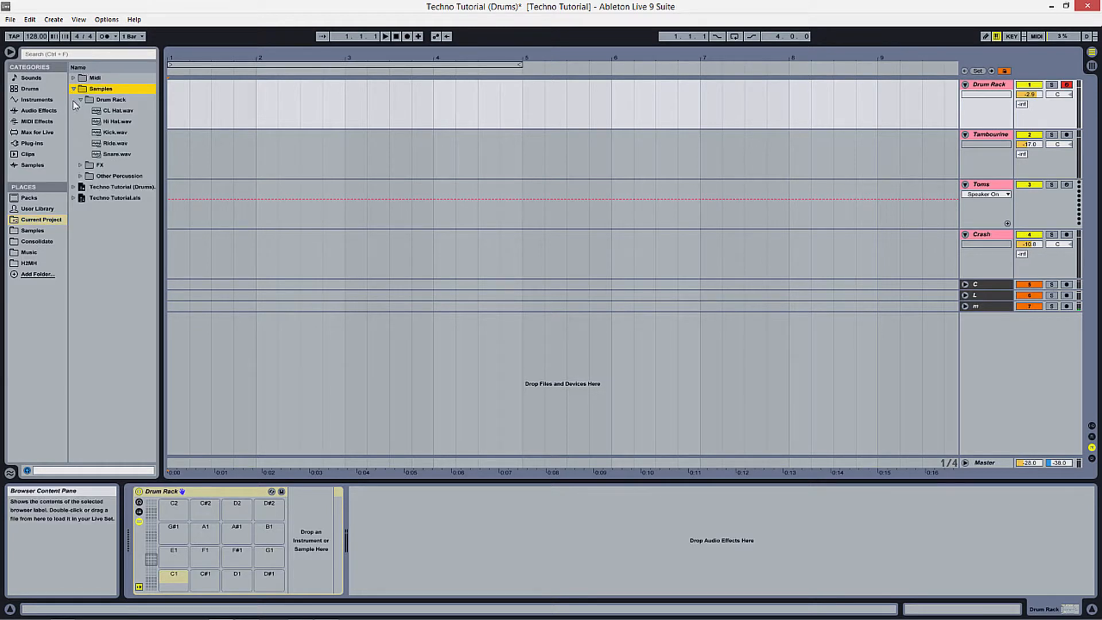
{"action": "left_click", "coordinate": [108, 101]}
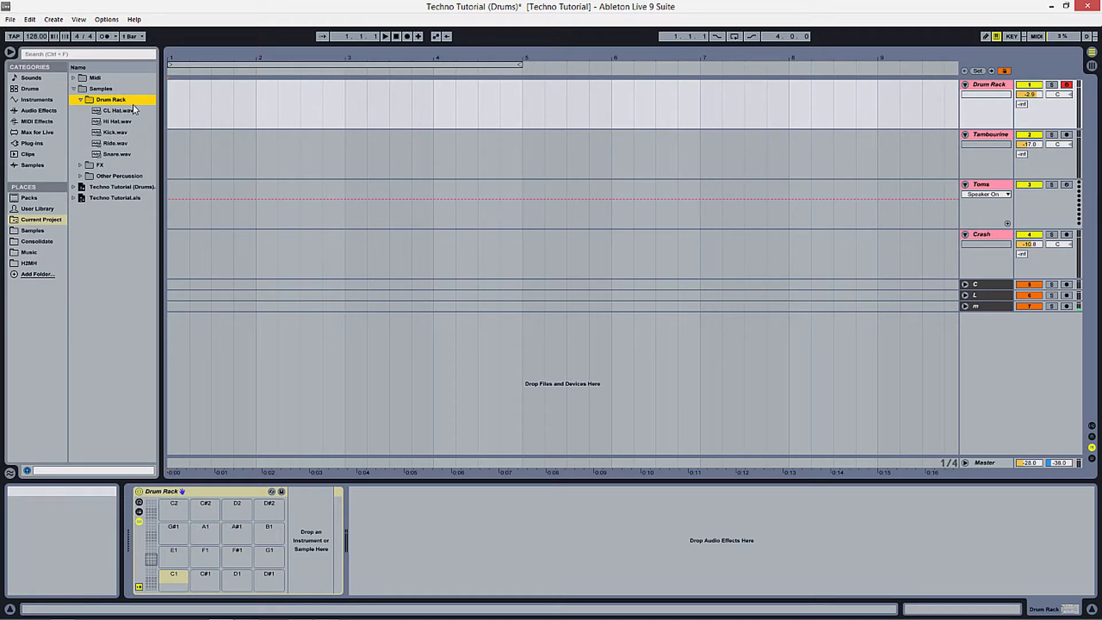
Assign Kick.wav to pad C1, Snare.wav to D1, Hi Hat.wav to D#1, Ride.wav to E1 and CL Hat.wav to F1
{"action": "left_click_drag", "start_coordinate": [114, 136], "coordinate": [178, 579]}
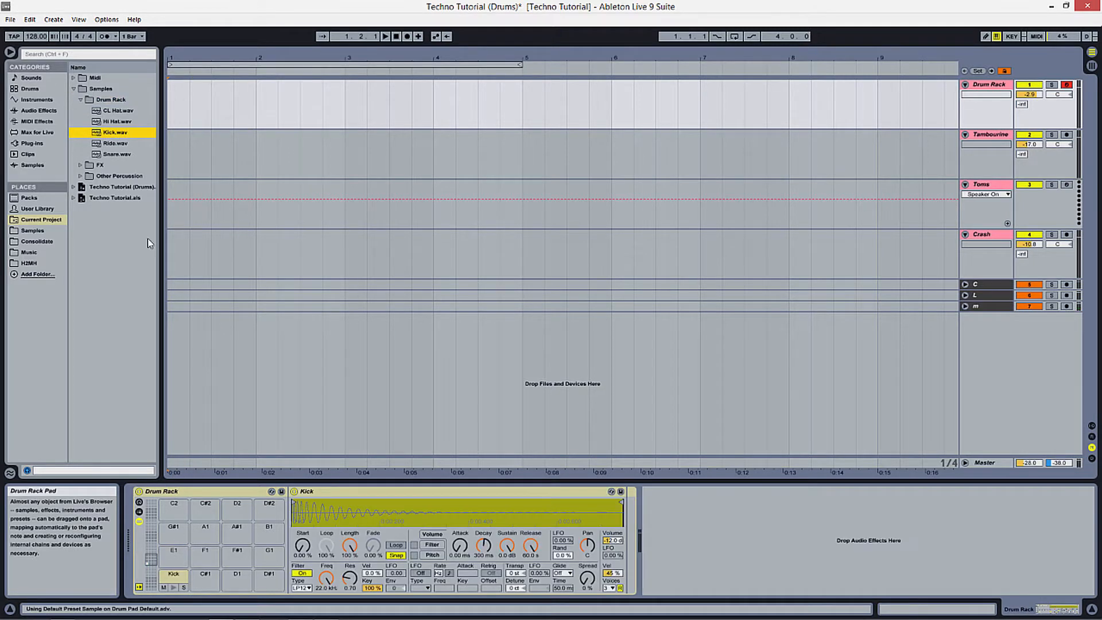
{"action": "left_click_drag", "start_coordinate": [134, 154], "coordinate": [247, 580]}
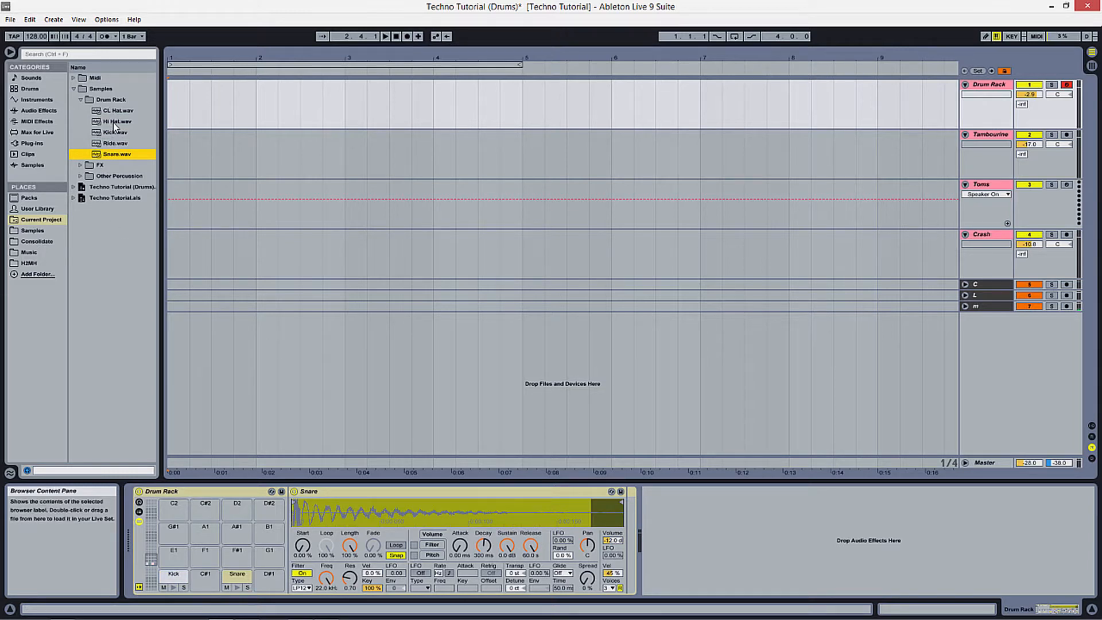
{"action": "left_click_drag", "start_coordinate": [114, 121], "coordinate": [267, 588]}
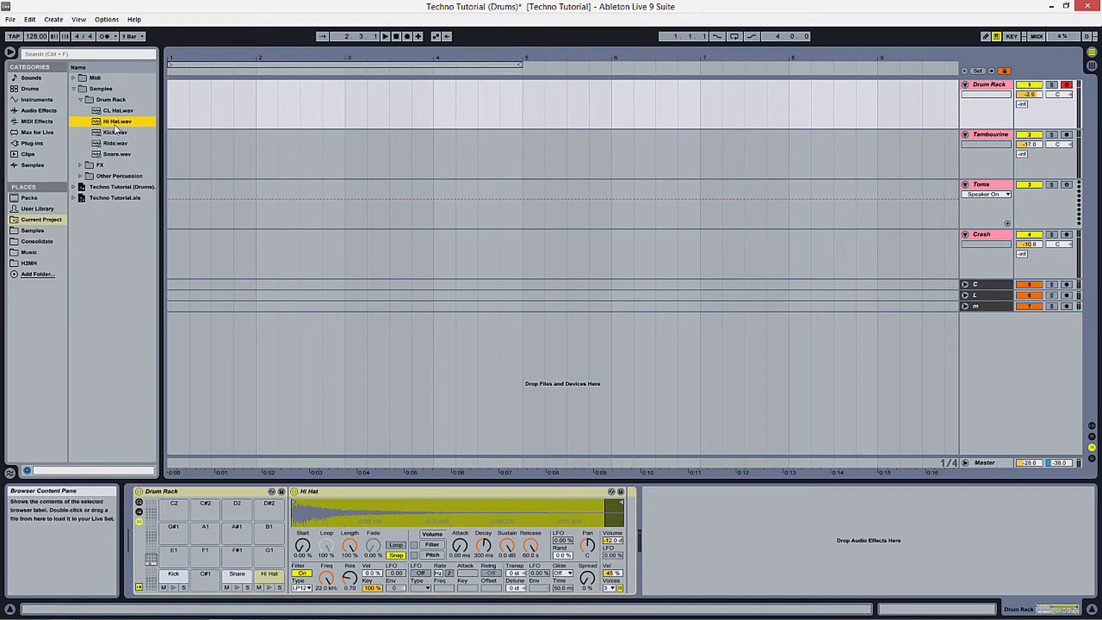
{"action": "left_click_drag", "start_coordinate": [117, 144], "coordinate": [171, 558]}
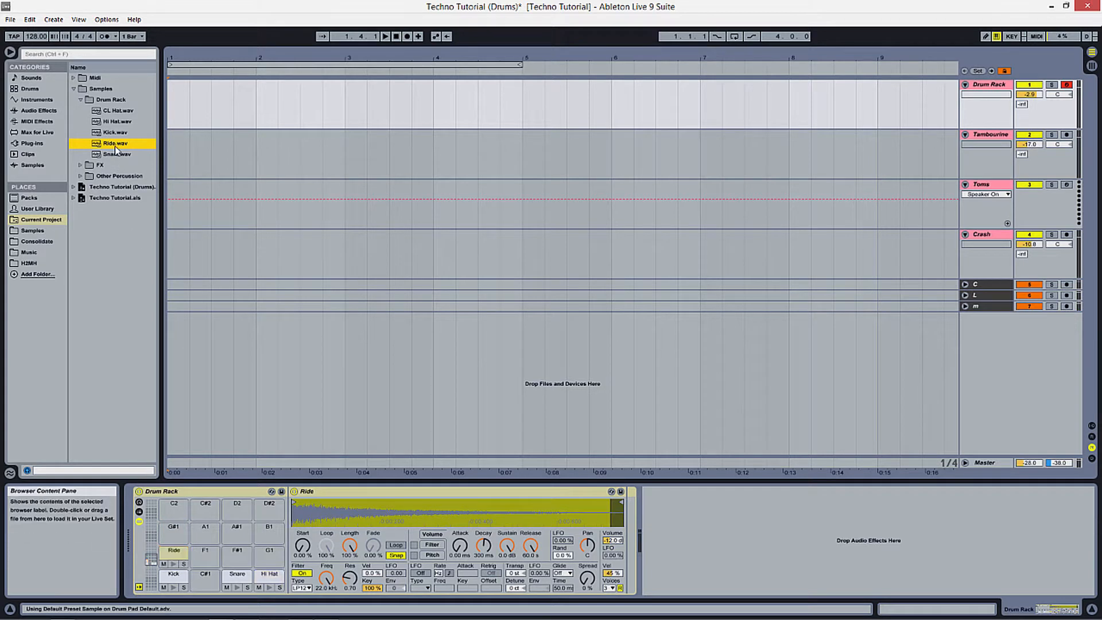
{"action": "left_click_drag", "start_coordinate": [116, 110], "coordinate": [214, 561]}
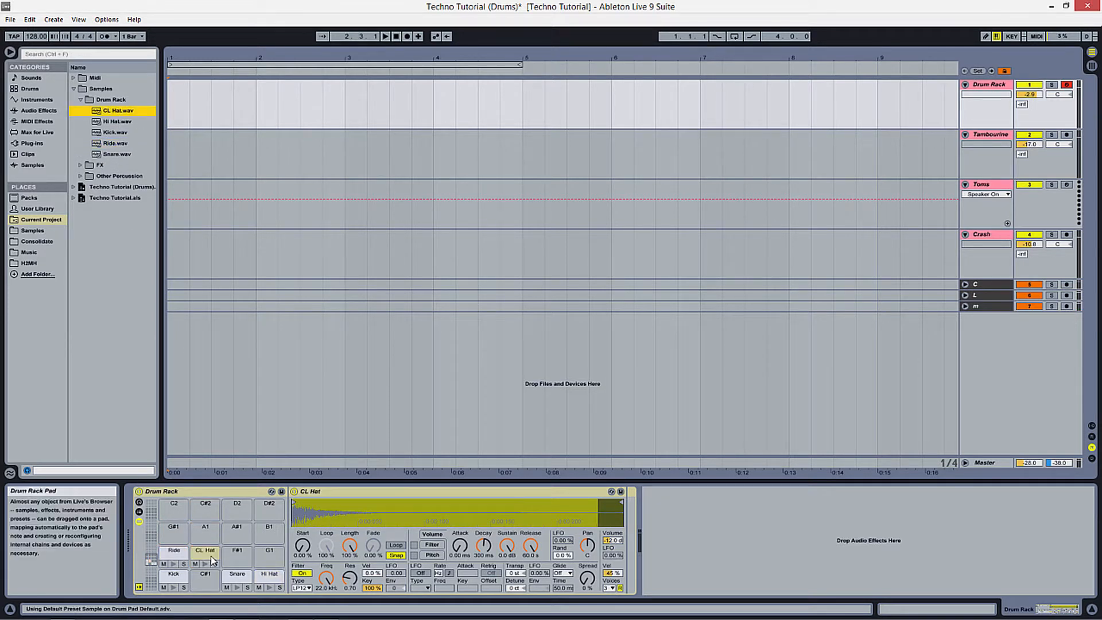
Audition the loaded Kick, Snare, CL Hat and Ride pads of the Drum Rack
{"action": "left_click", "coordinate": [172, 587]}
{"action": "left_click", "coordinate": [237, 587]}
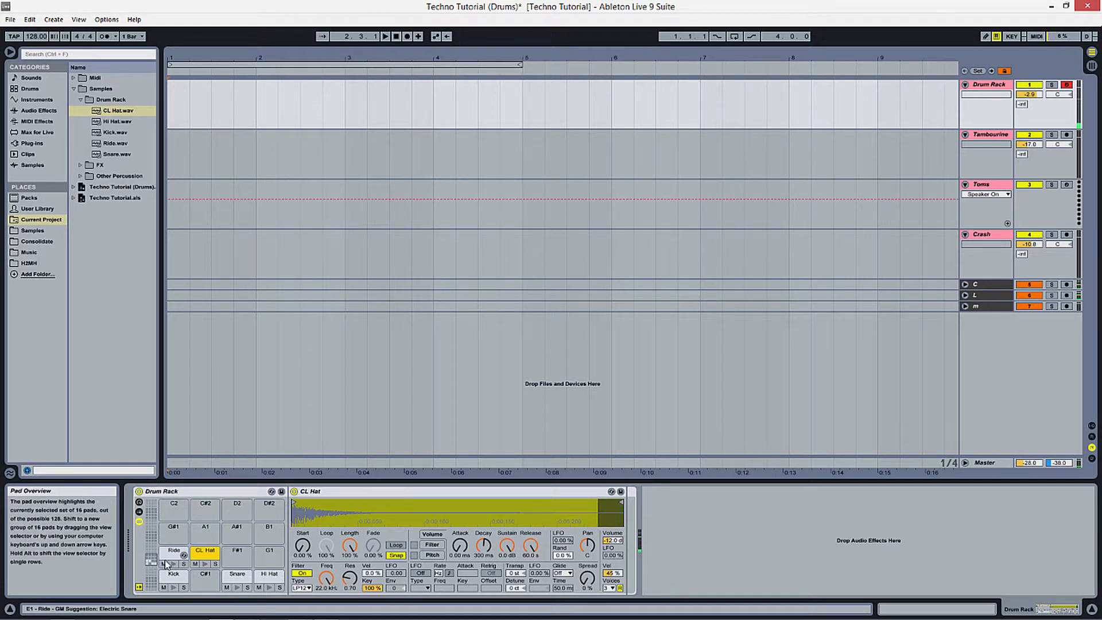
{"action": "left_click", "coordinate": [205, 564]}
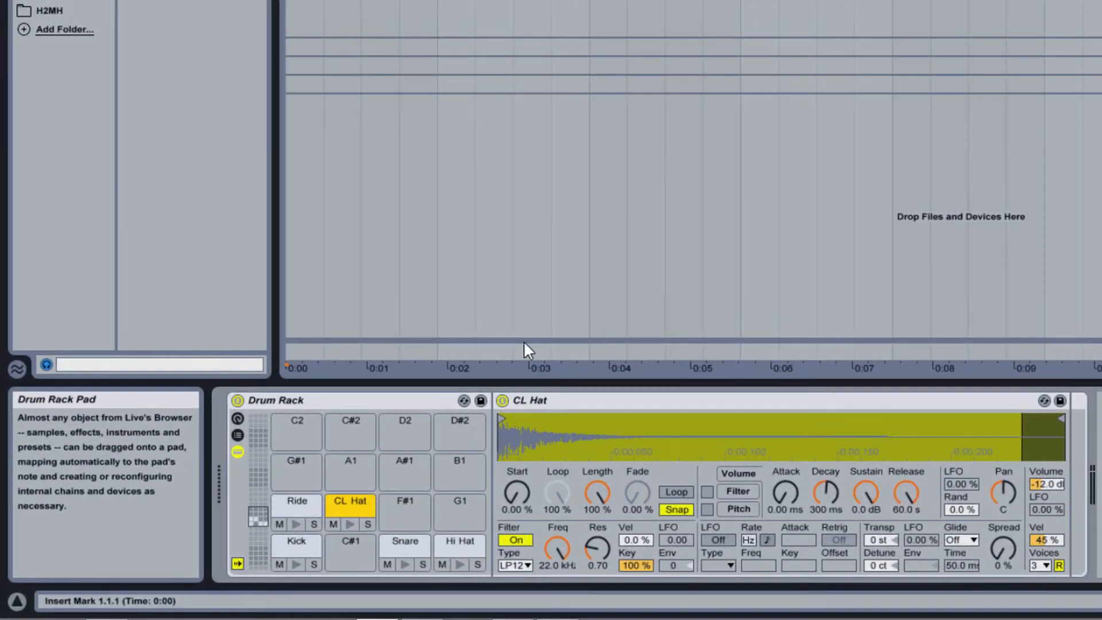
{"action": "left_click", "coordinate": [294, 507]}
{"action": "left_click", "coordinate": [295, 547]}
{"action": "left_click", "coordinate": [405, 544]}
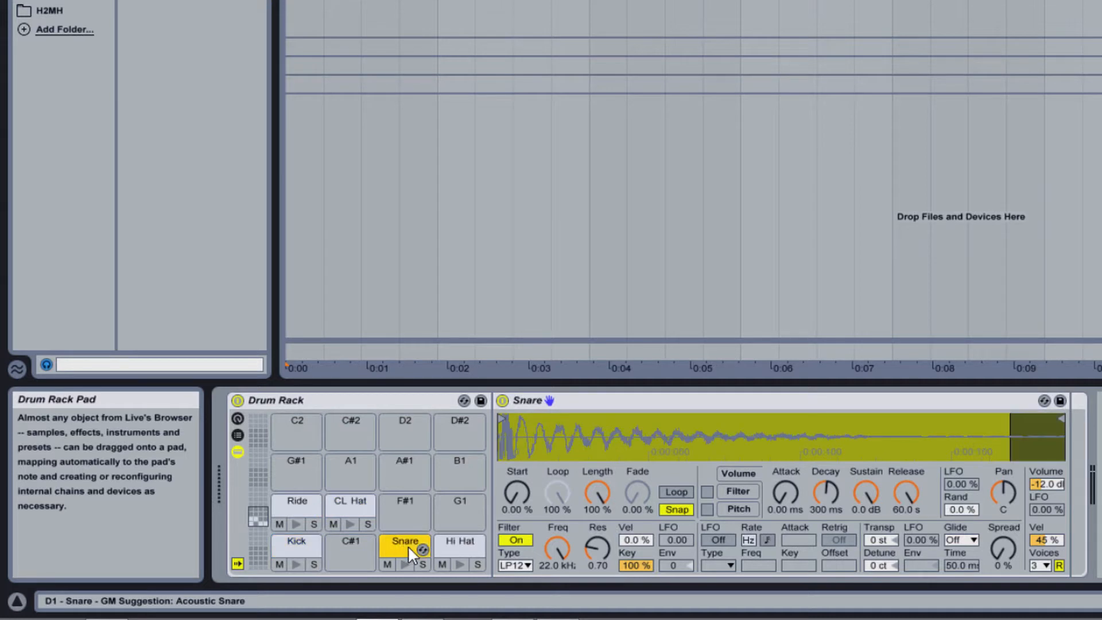
Lower the Hi Hat sample's volume to -15.8 dB and the Ride sample's volume to -27.7 dB
{"action": "left_click", "coordinate": [452, 546]}
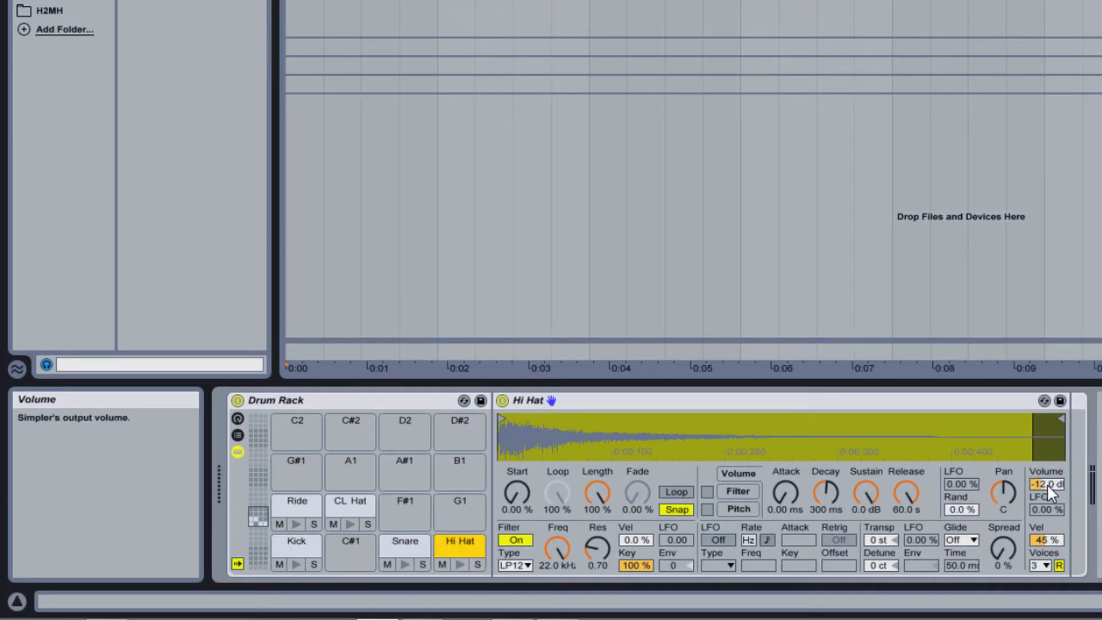
{"action": "left_click_drag", "start_coordinate": [1047, 484], "coordinate": [1047, 505]}
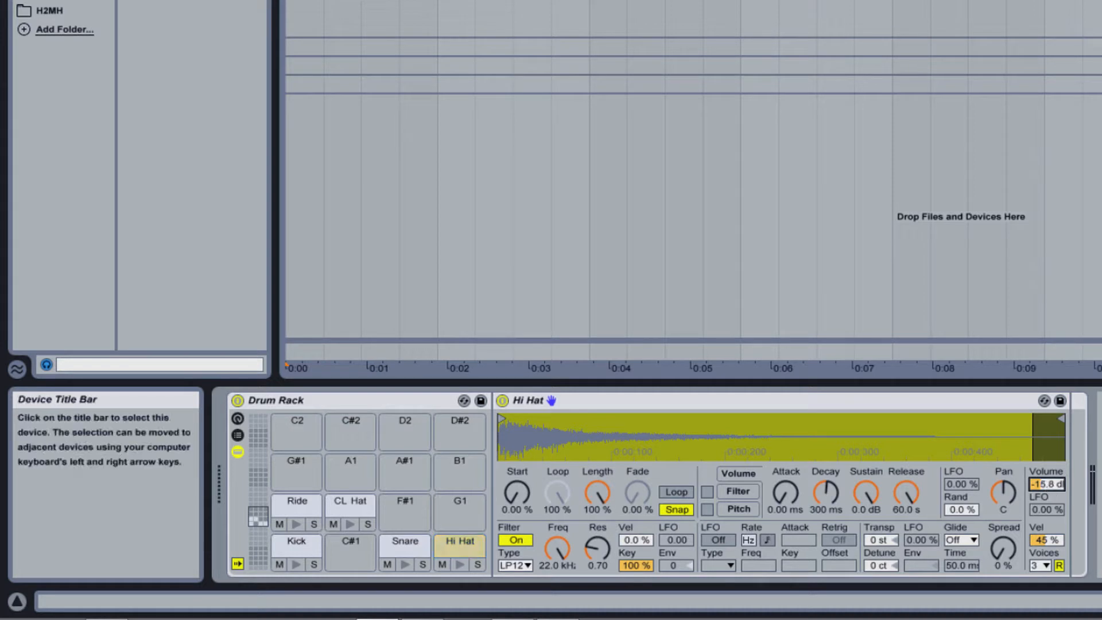
{"action": "left_click", "coordinate": [295, 499]}
{"action": "left_click_drag", "start_coordinate": [1049, 485], "coordinate": [1049, 517]}
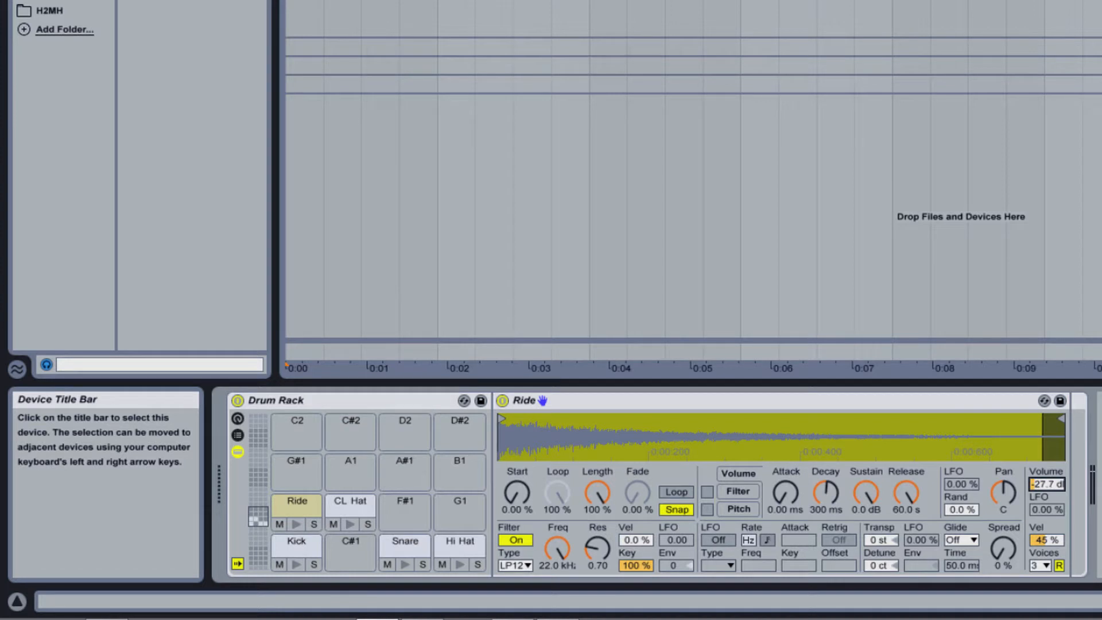
Lower the CL Hat sample's volume to -15.8 dB, then reduce the Hi Hat sample's volume to -16.8 dB
{"action": "left_click", "coordinate": [344, 505]}
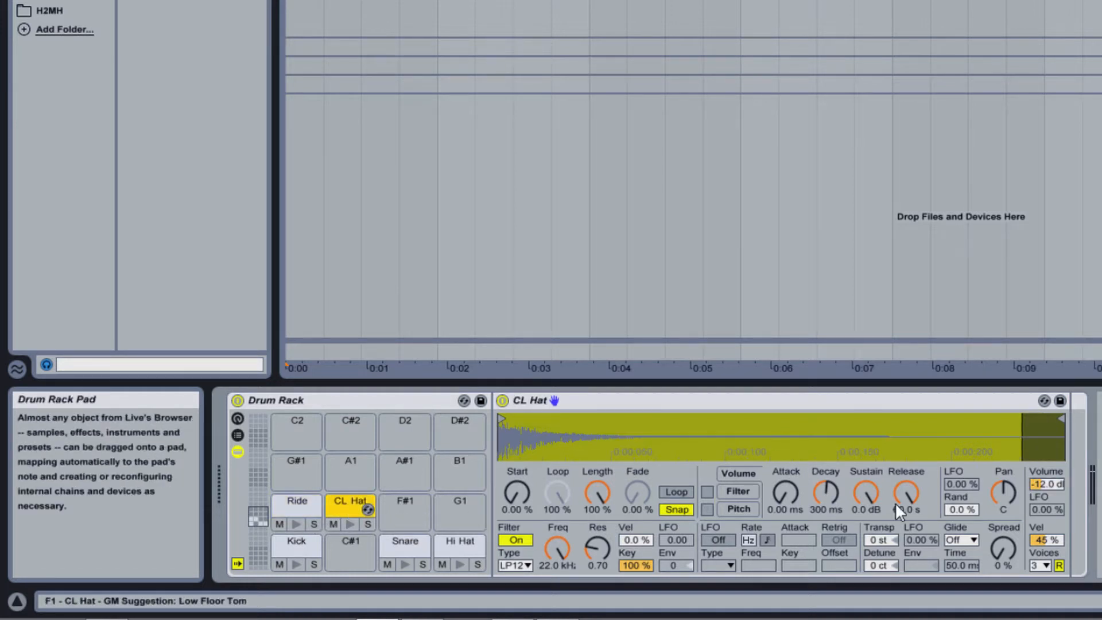
{"action": "left_click_drag", "start_coordinate": [1049, 483], "coordinate": [1049, 489]}
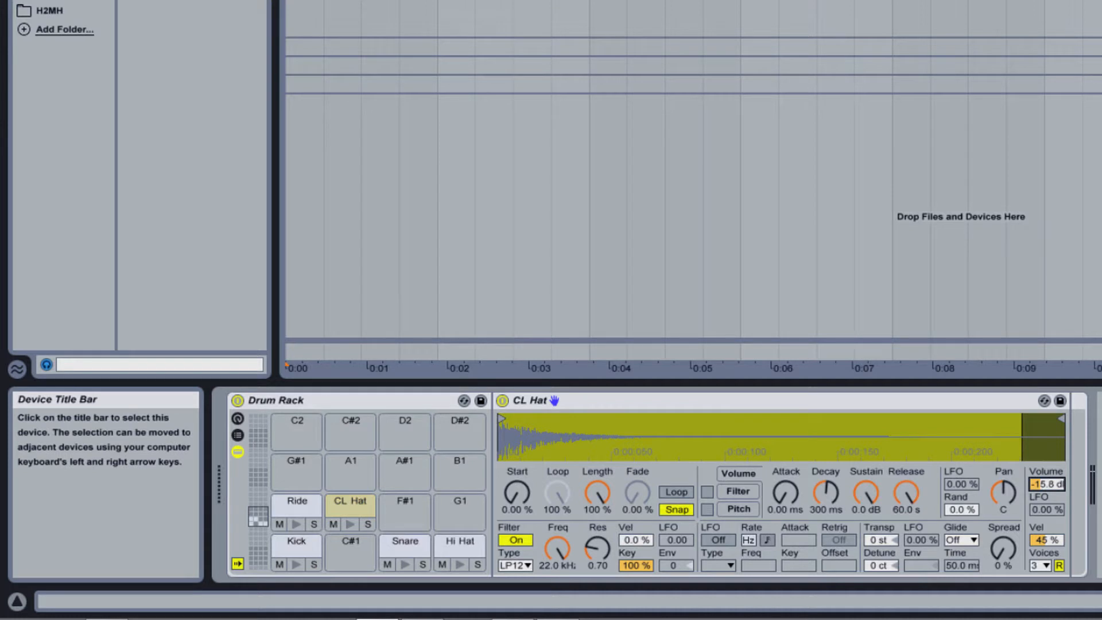
{"action": "left_click", "coordinate": [457, 540]}
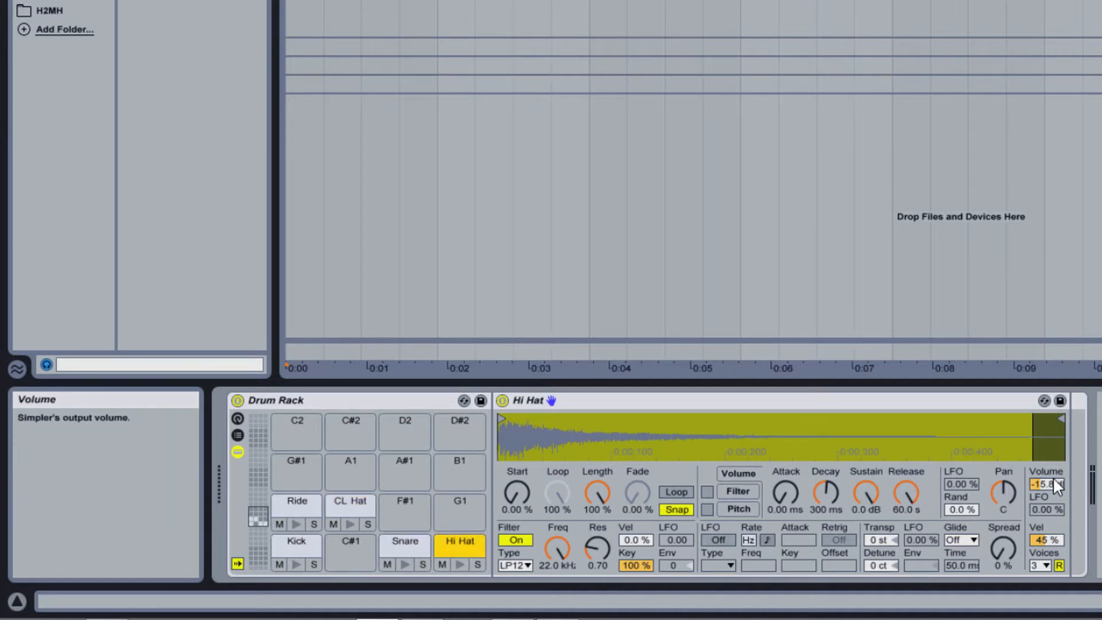
{"action": "left_click_drag", "start_coordinate": [1054, 479], "coordinate": [1054, 481]}
{"action": "left_click", "coordinate": [462, 562]}
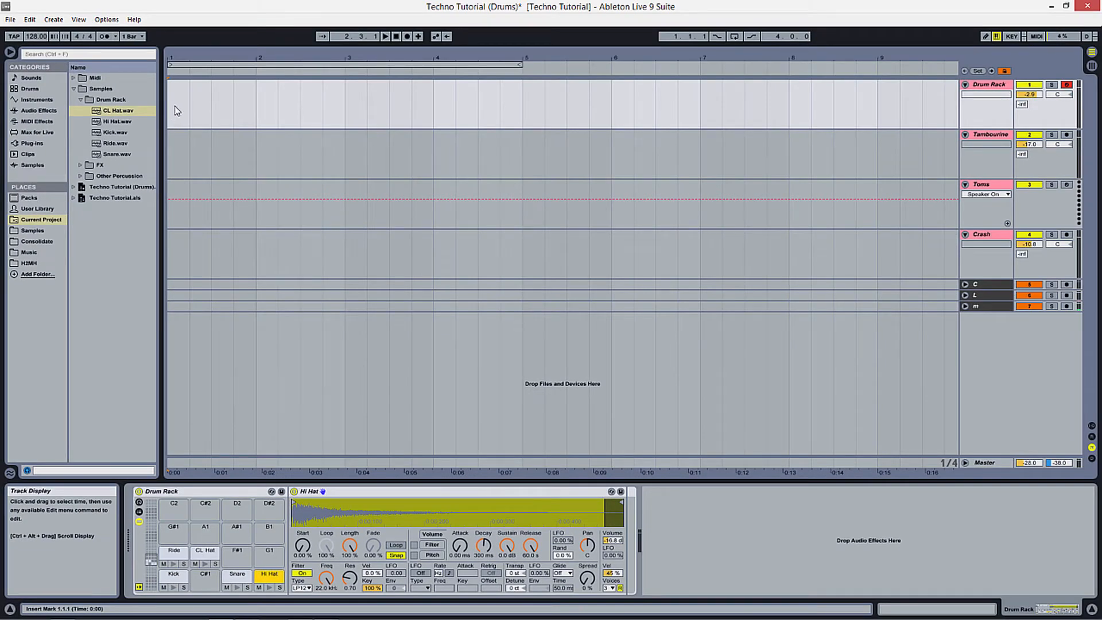
Insert a one-bar MIDI clip at bar 1 of the Drum Rack track and open it in the note editor
{"action": "left_click_drag", "start_coordinate": [171, 106], "coordinate": [247, 104]}
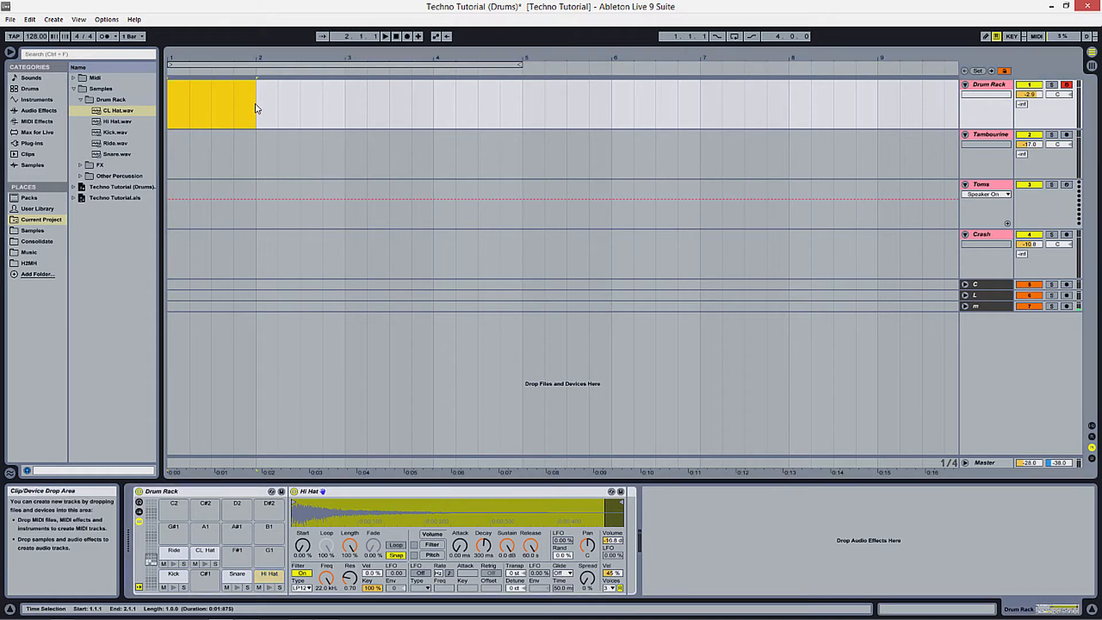
{"action": "right_click", "coordinate": [216, 106]}
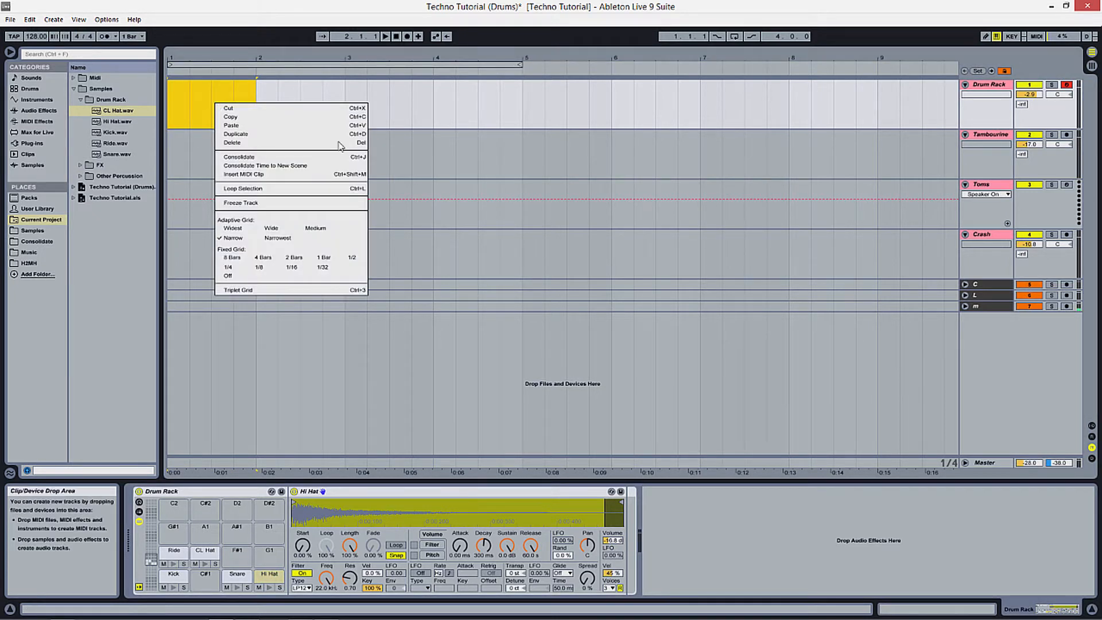
{"action": "left_click", "coordinate": [247, 174]}
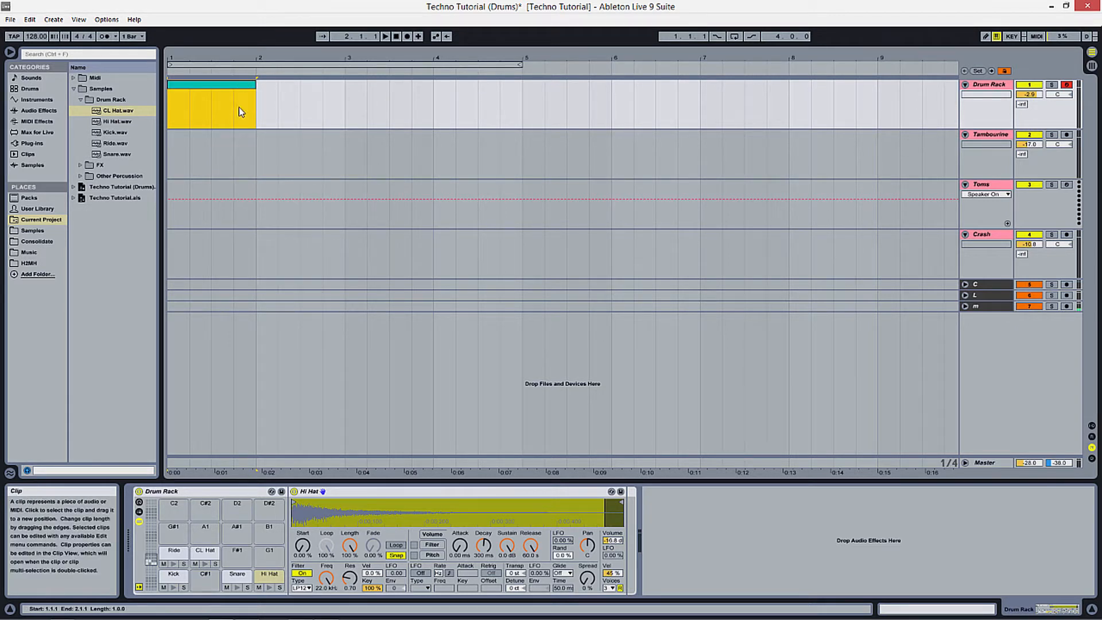
{"action": "double_click", "coordinate": [205, 90]}
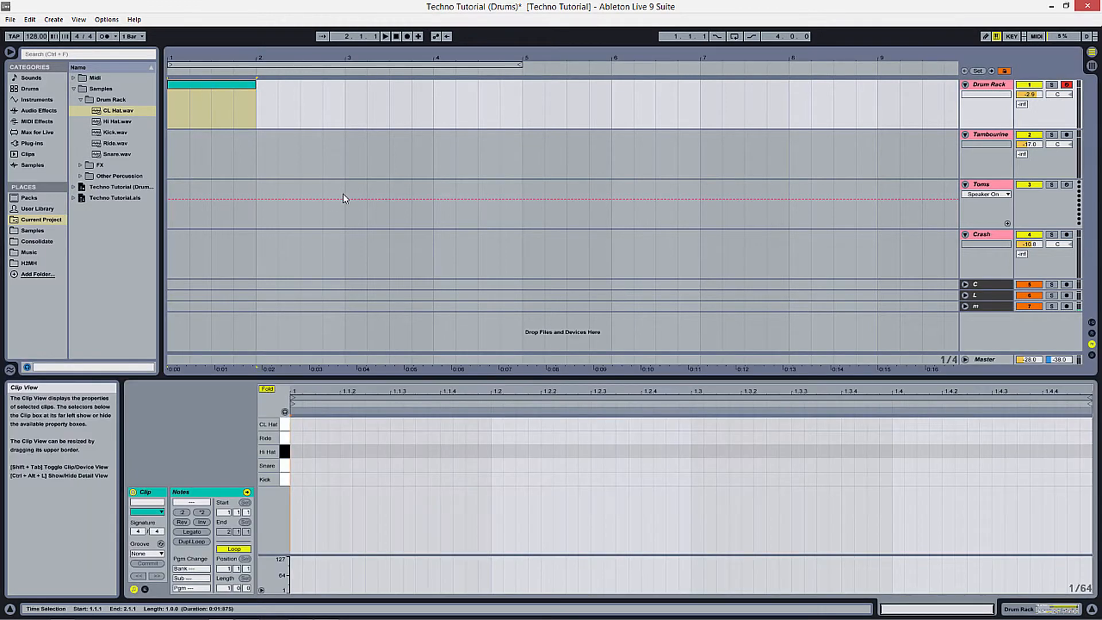
Place kick notes two 1/64 grid steps long on all four beats of the clip and play the pattern
{"action": "double_click", "coordinate": [296, 480]}
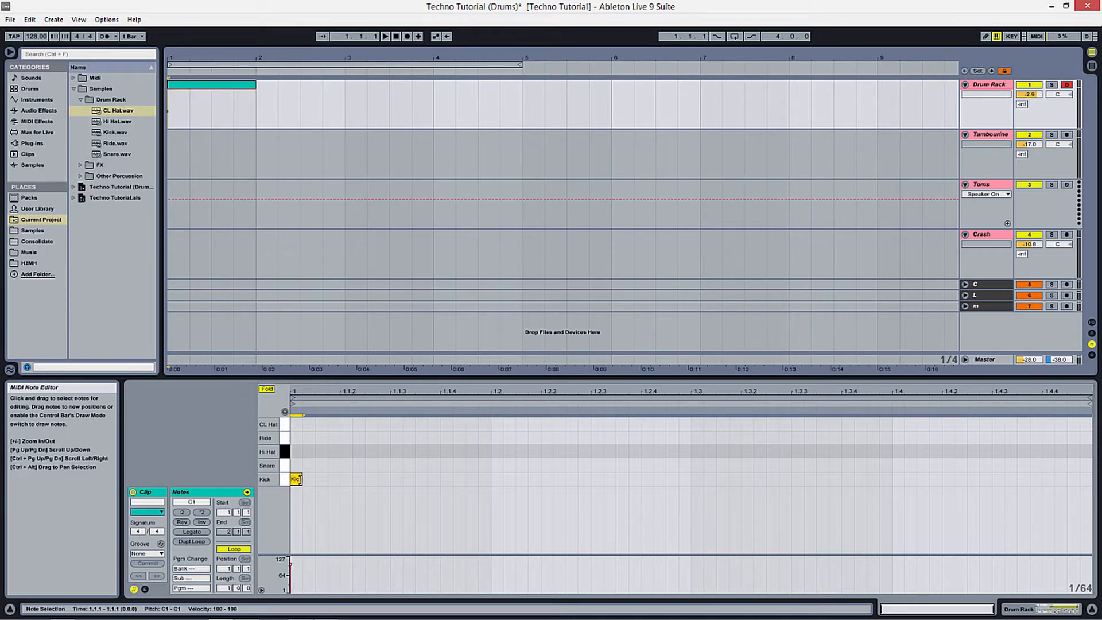
{"action": "left_click_drag", "start_coordinate": [298, 479], "coordinate": [319, 478]}
{"action": "left_click", "coordinate": [329, 469]}
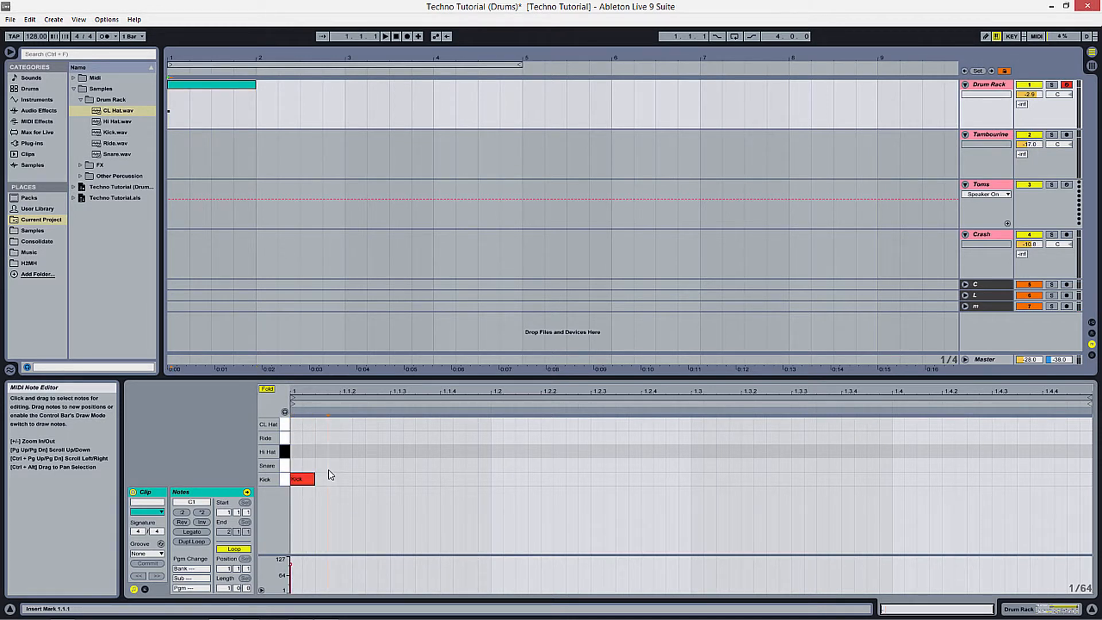
{"action": "left_click", "coordinate": [297, 481]}
{"action": "left_click_drag", "start_coordinate": [297, 482], "coordinate": [901, 491]}
{"action": "key", "text": "space"}
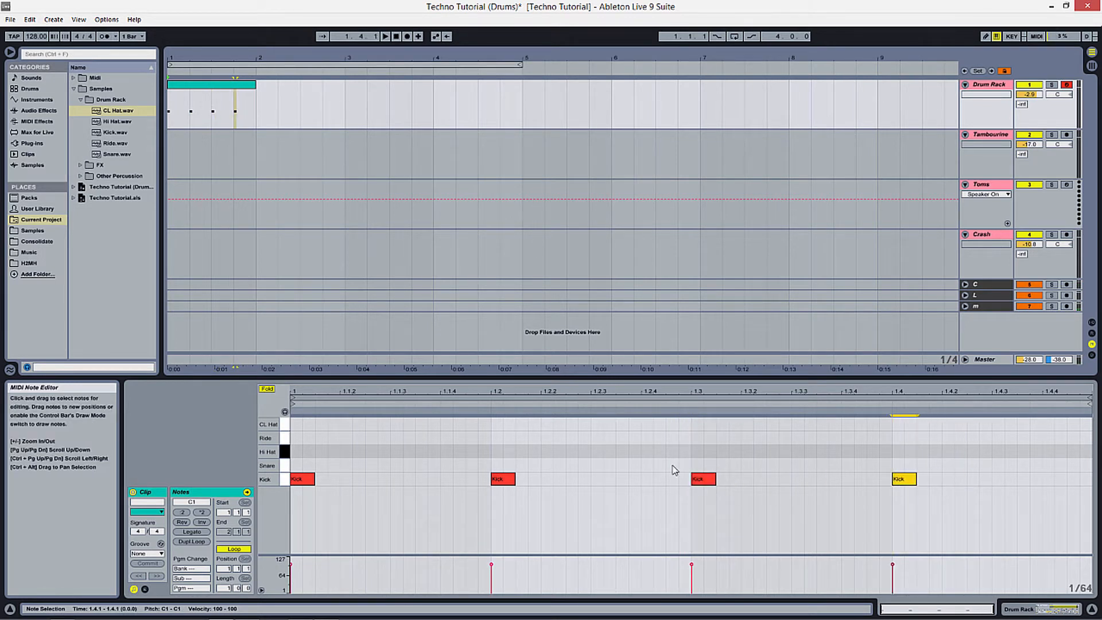
Add snare notes on beats 2 and 4, aligned with the kicks, and play the pattern
{"action": "left_click_drag", "start_coordinate": [303, 483], "coordinate": [797, 470]}
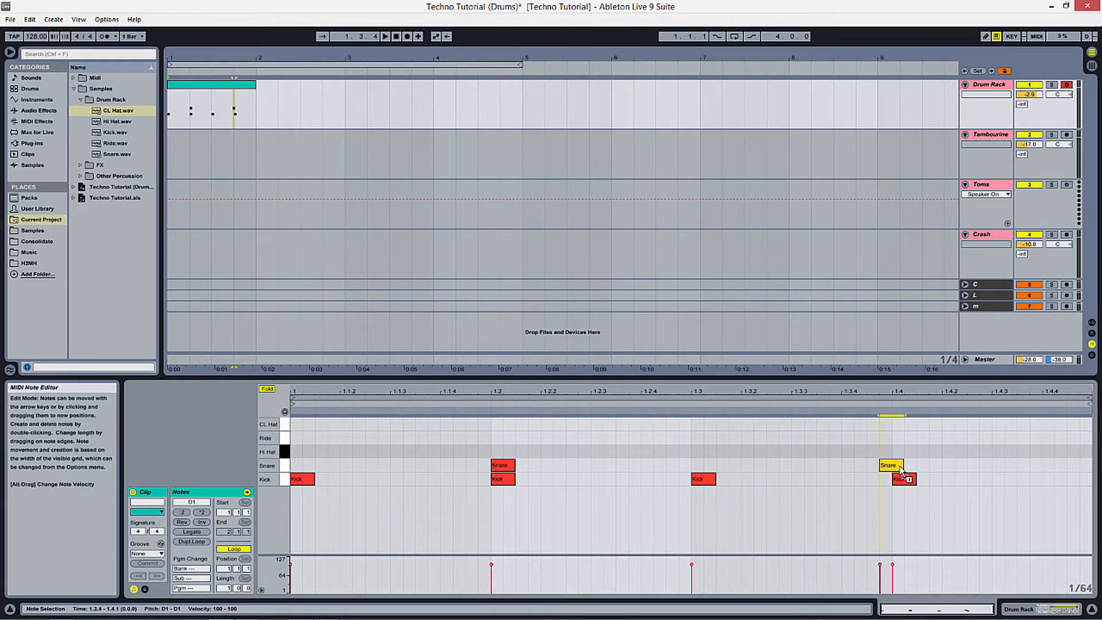
{"action": "left_click_drag", "start_coordinate": [900, 469], "coordinate": [913, 469]}
{"action": "key", "text": "space"}
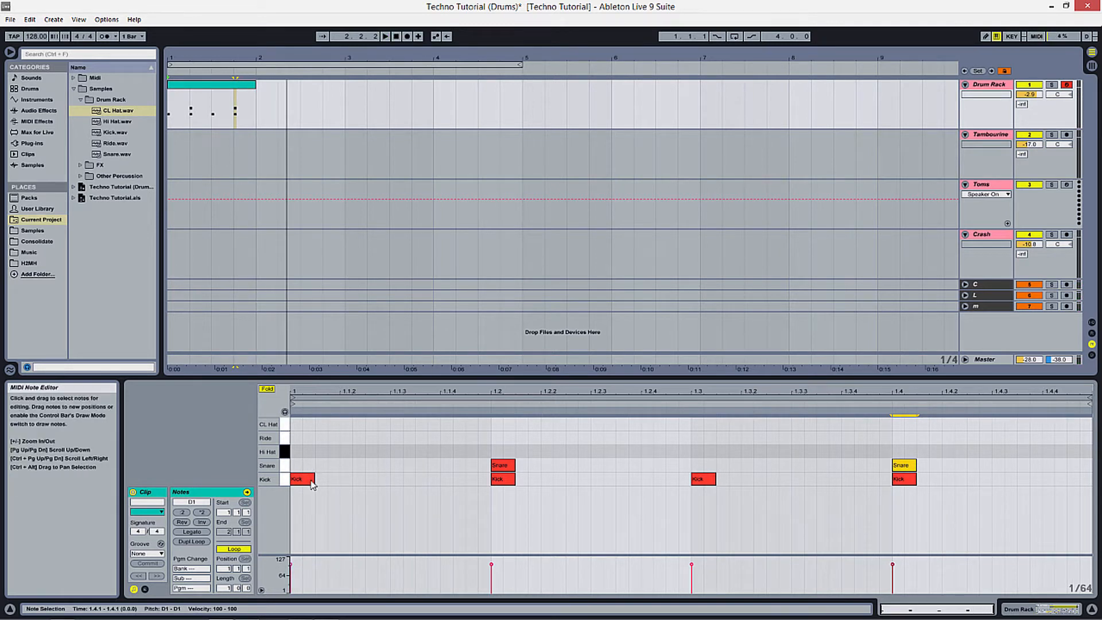
Add Hi Hat notes two 1/64 grid steps long at 1.1.3, 1.2.3, 1.3.3 and 1.4.3, and play the pattern
{"action": "left_click", "coordinate": [316, 455]}
{"action": "key", "text": "space"}
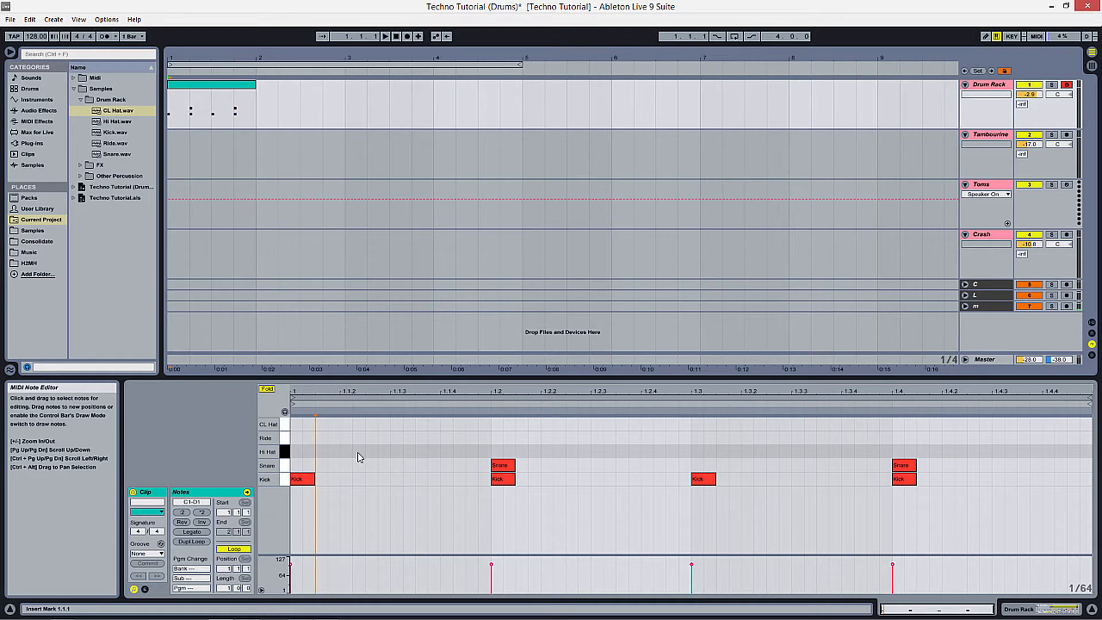
{"action": "double_click", "coordinate": [393, 453]}
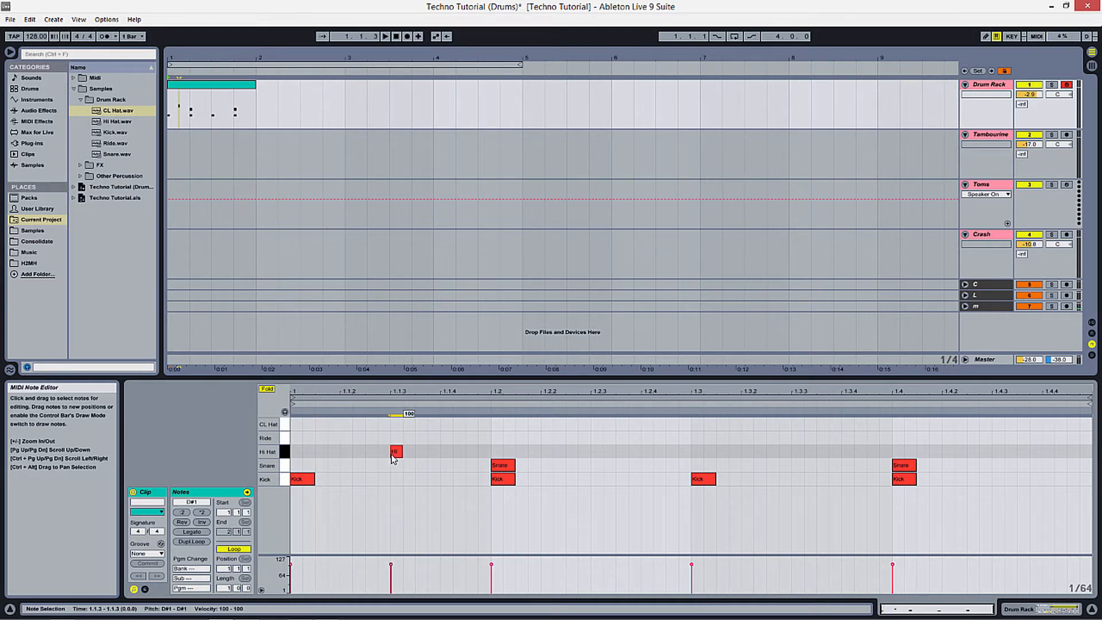
{"action": "left_click_drag", "start_coordinate": [404, 453], "coordinate": [422, 454]}
{"action": "key", "text": "space"}
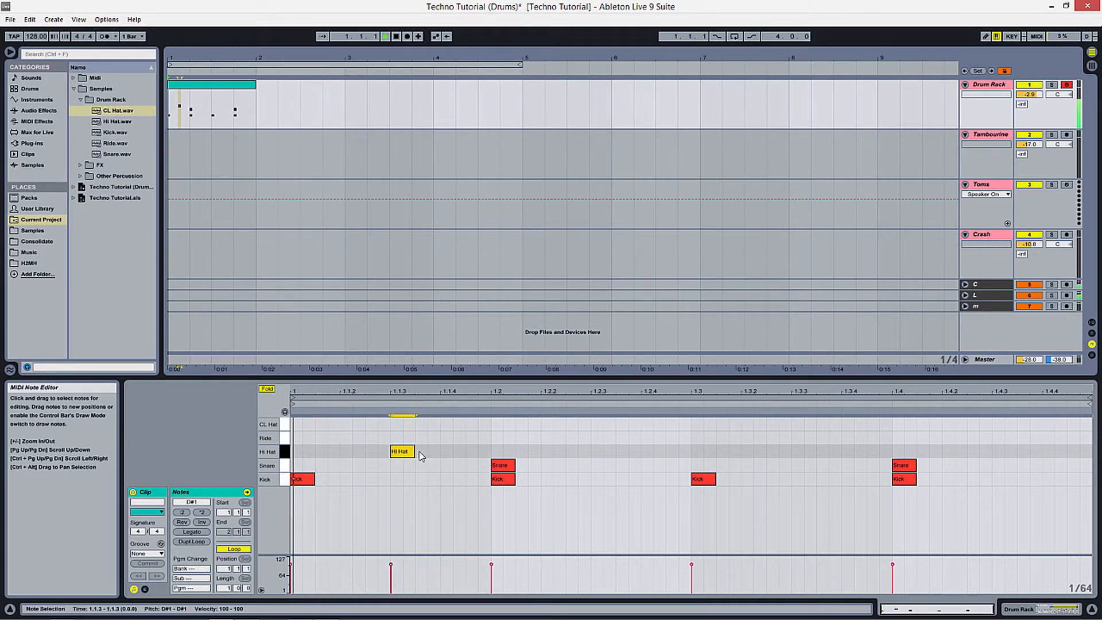
{"action": "left_click_drag", "start_coordinate": [401, 453], "coordinate": [1003, 456]}
{"action": "key", "text": "space"}
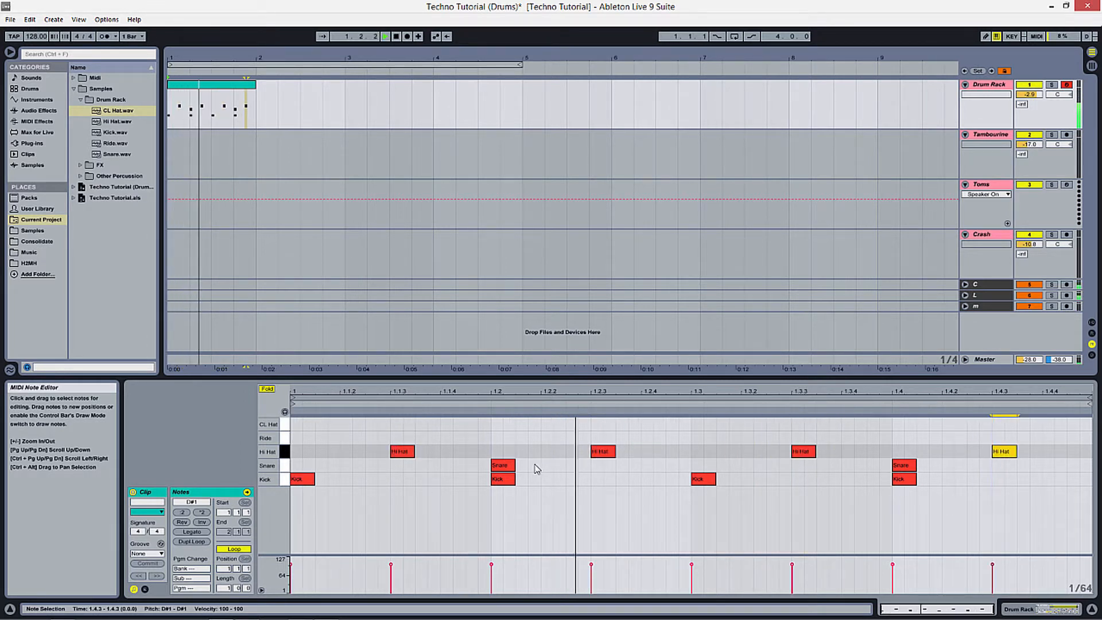
{"action": "key", "text": "space"}
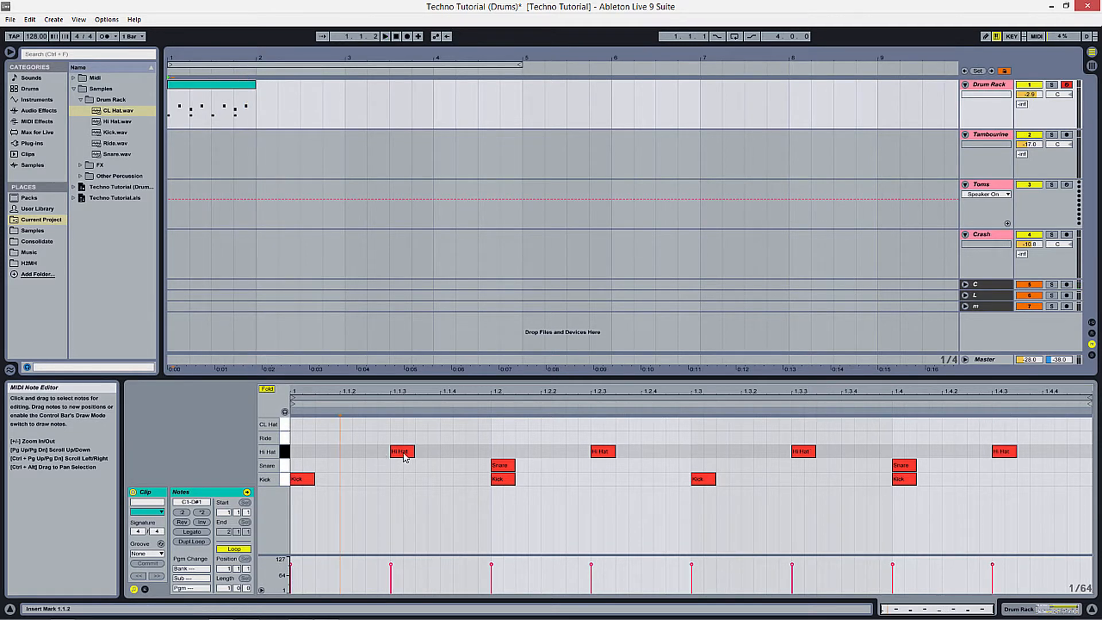
Duplicate all four Hi Hat notes onto the Ride row at the same positions and play the pattern
{"action": "left_click_drag", "start_coordinate": [404, 452], "coordinate": [407, 439]}
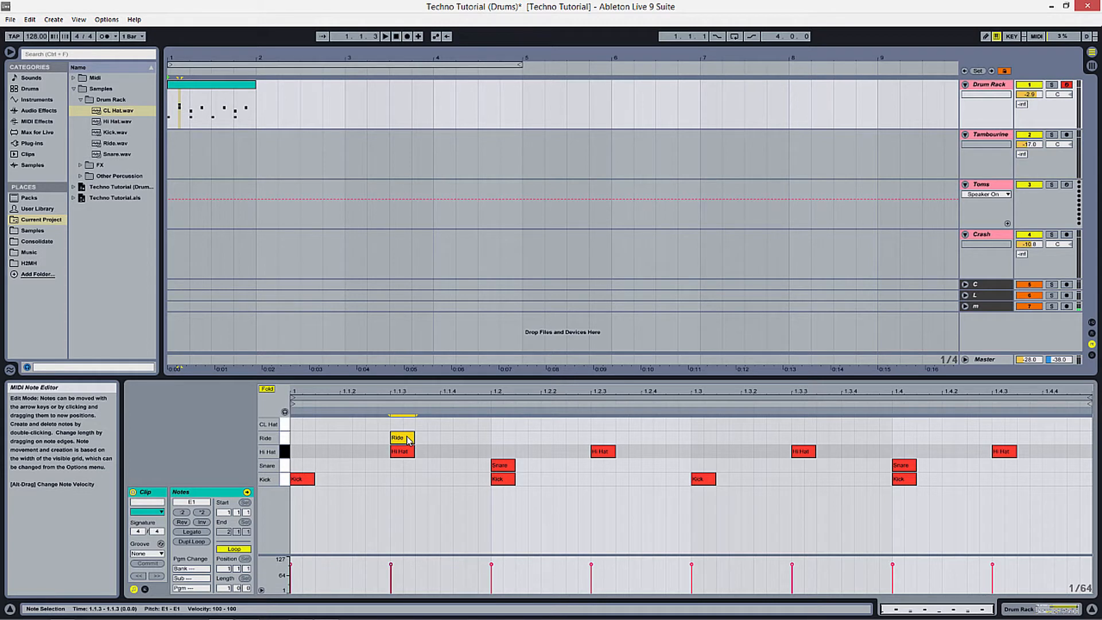
{"action": "double_click", "coordinate": [408, 439]}
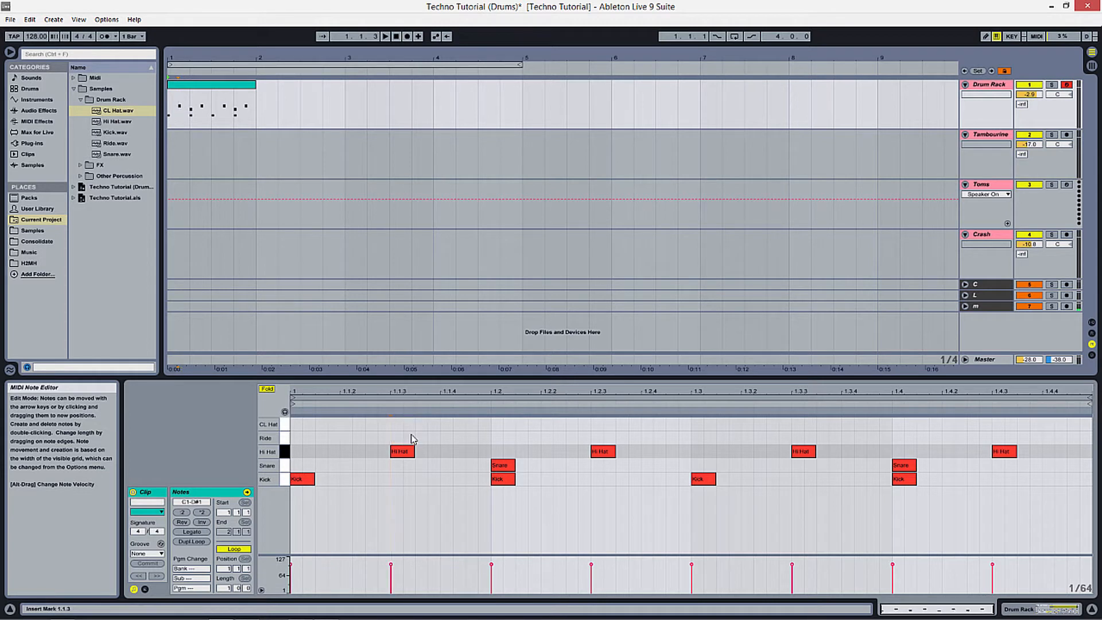
{"action": "left_click", "coordinate": [285, 452]}
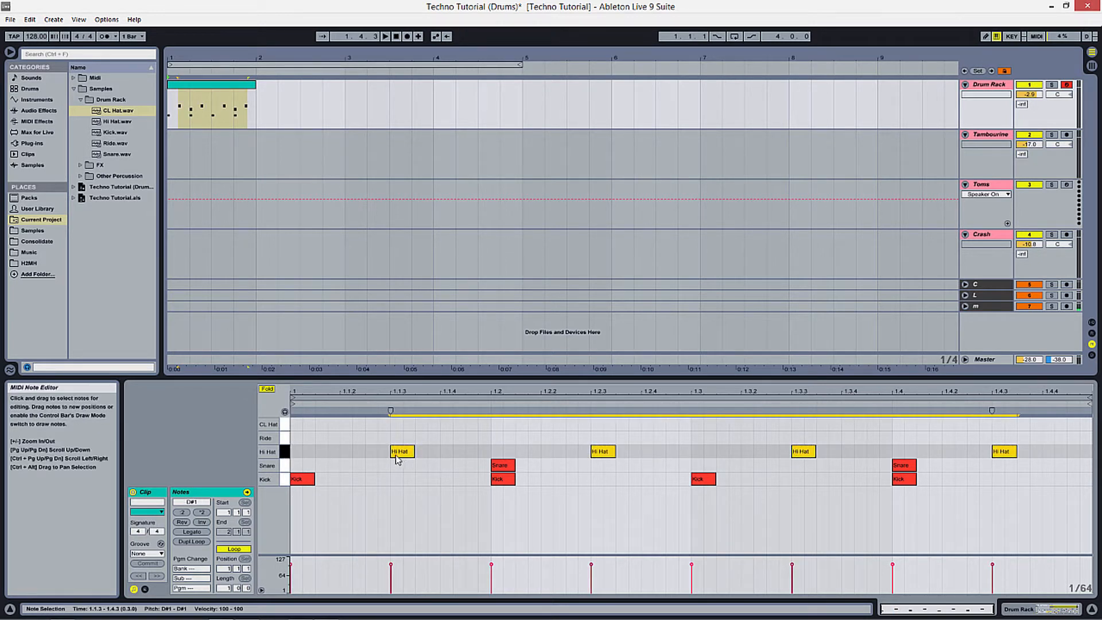
{"action": "left_click_drag", "start_coordinate": [401, 452], "coordinate": [401, 437]}
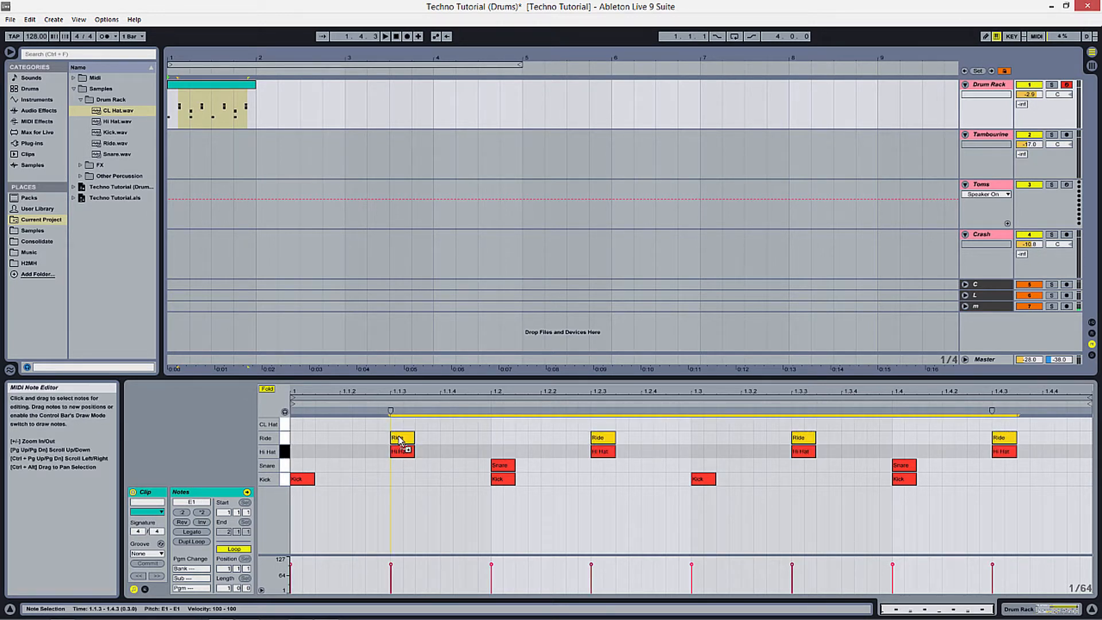
{"action": "key", "text": "space"}
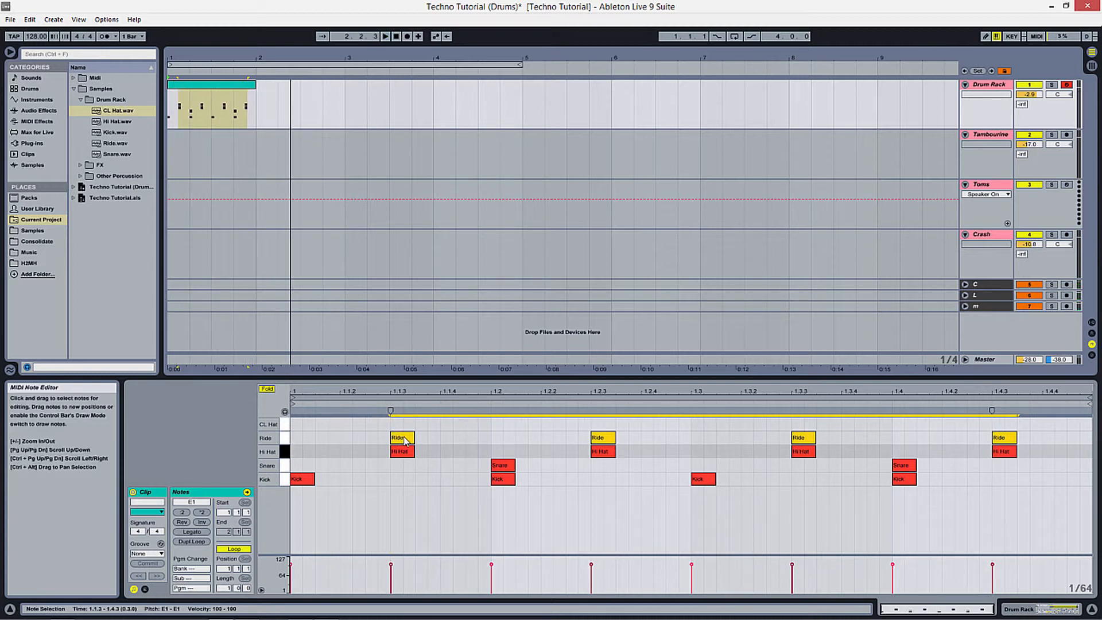
Duplicate the four Ride notes onto the CL Hat row and play the pattern
{"action": "left_click_drag", "start_coordinate": [403, 438], "coordinate": [405, 427]}
{"action": "key", "text": "space"}
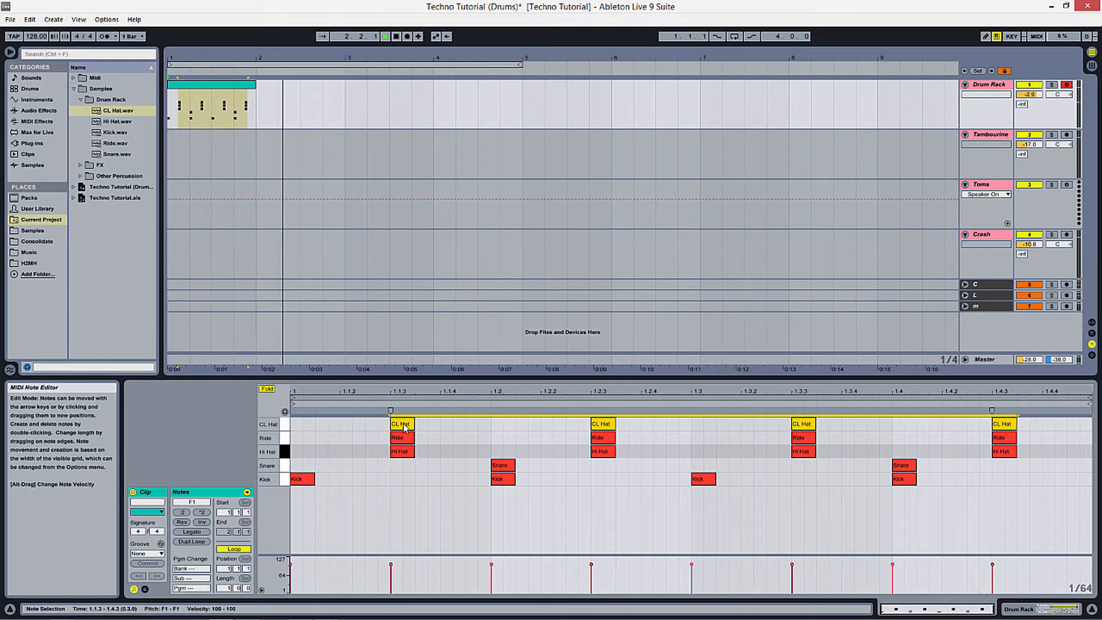
{"action": "key", "text": "space"}
Extend the Drum Rack clip in the arrangement to four bars, ending at bar 5, and play it
{"action": "left_click_drag", "start_coordinate": [258, 91], "coordinate": [522, 86]}
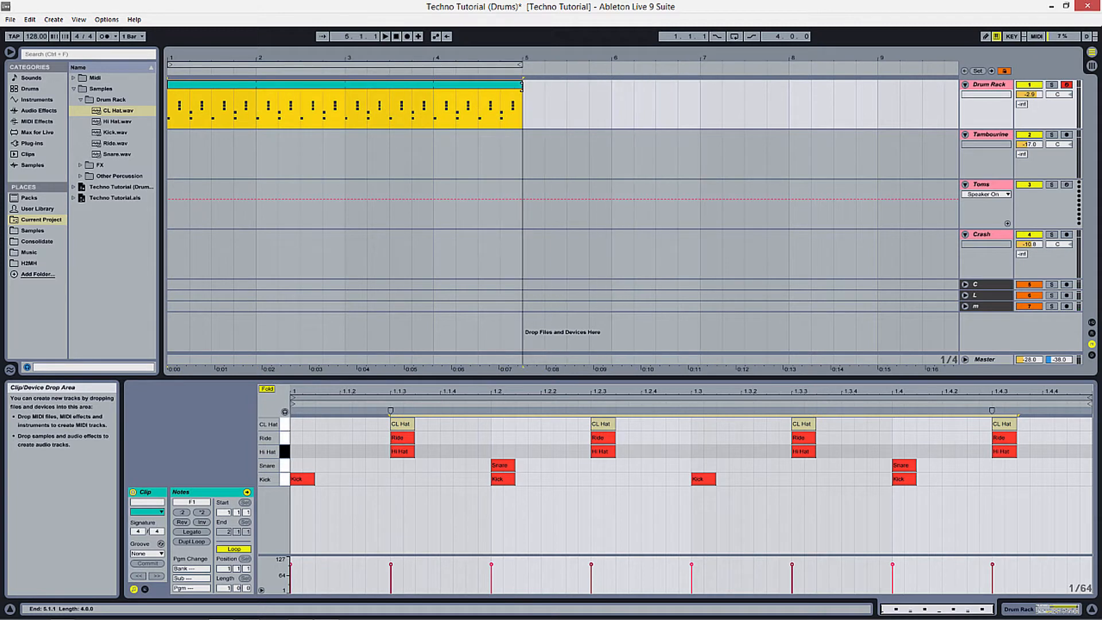
{"action": "key", "text": "space"}
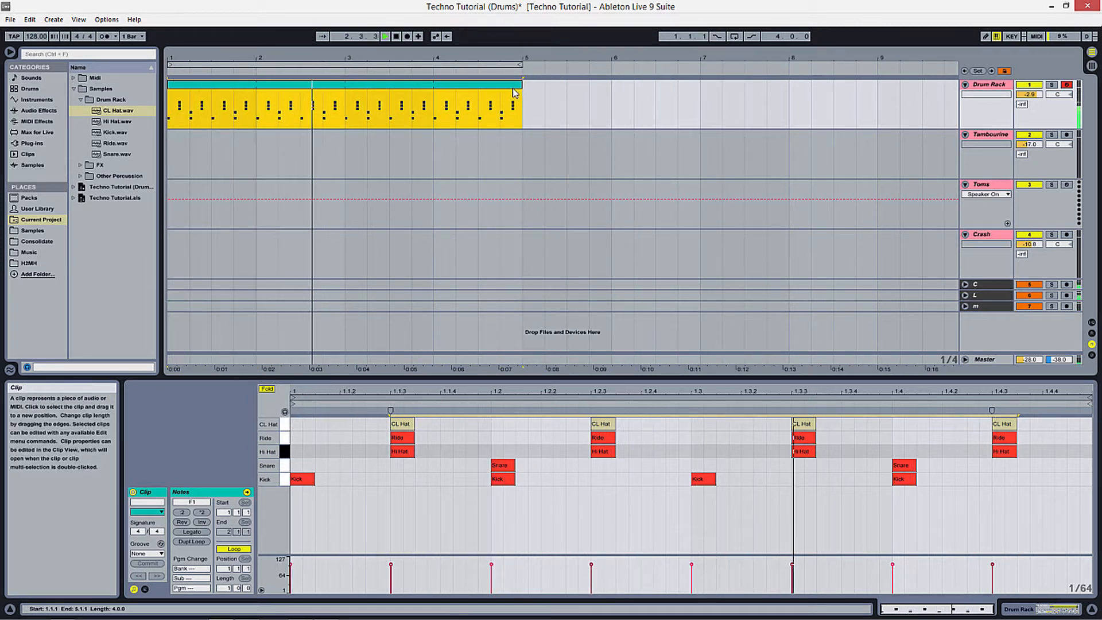
{"action": "key", "text": "space"}
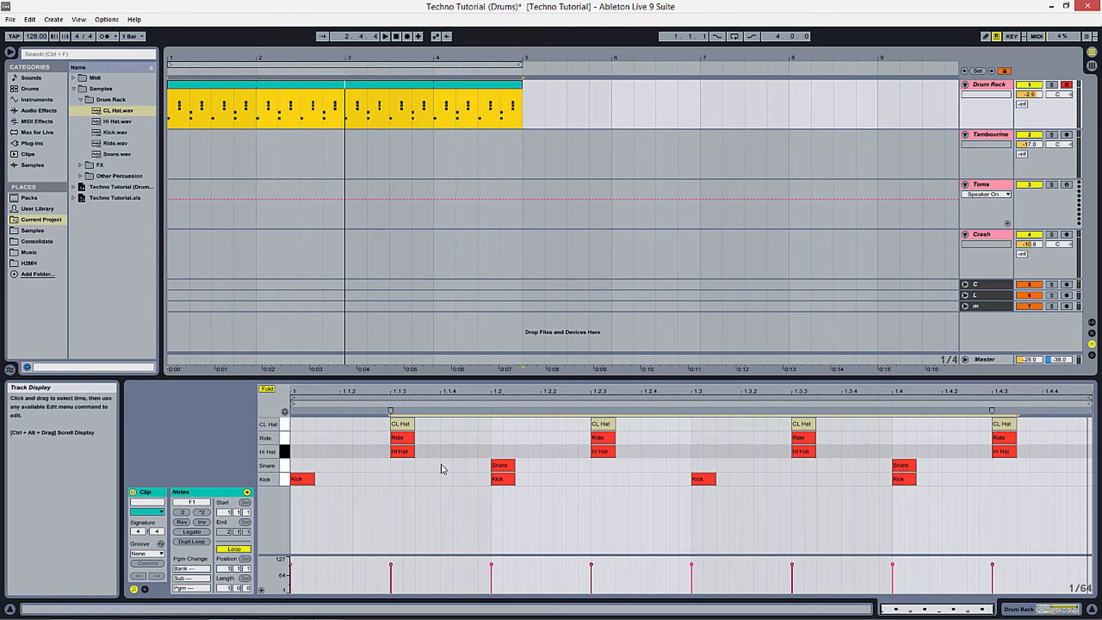
{"action": "left_click", "coordinate": [443, 457]}
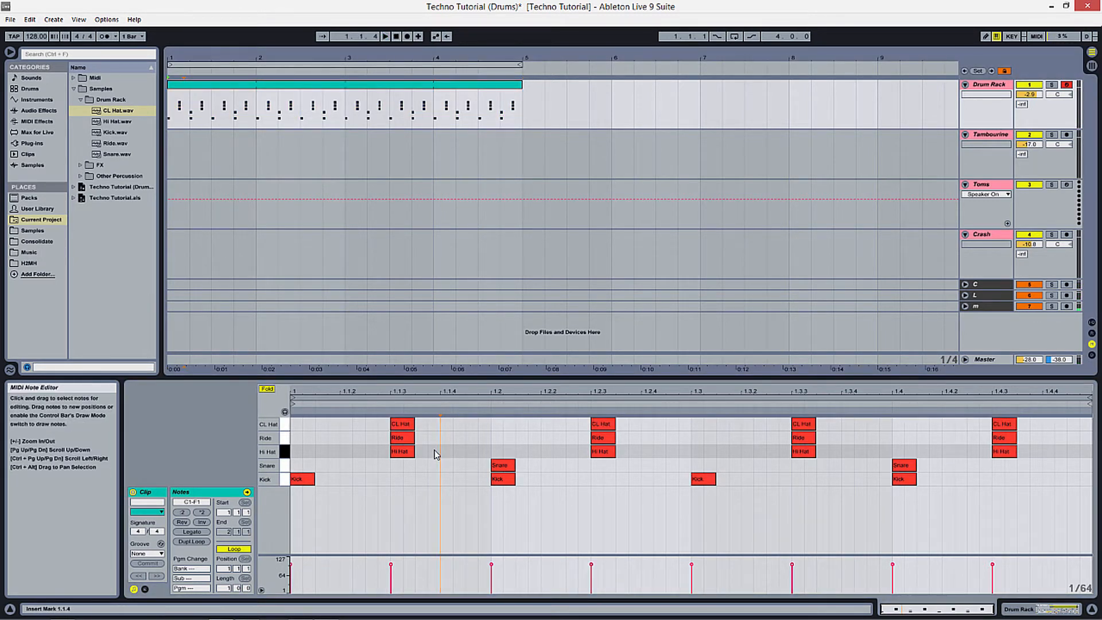
Set the project tempo to 120 BPM and play the pattern
{"action": "left_click_drag", "start_coordinate": [36, 37], "coordinate": [37, 52]}
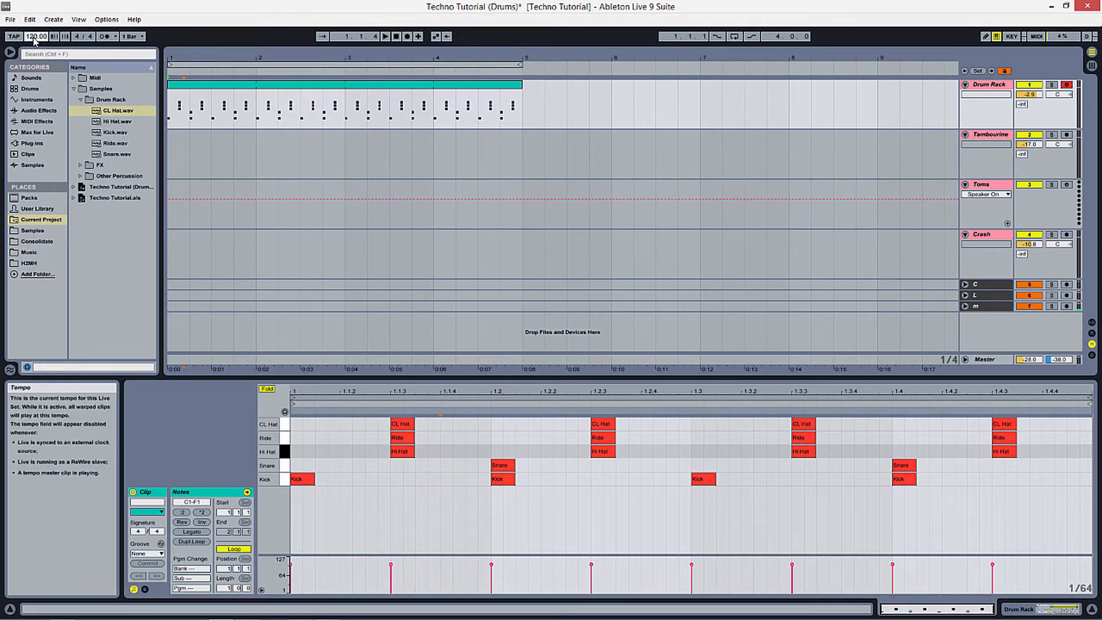
{"action": "left_click_drag", "start_coordinate": [35, 40], "coordinate": [34, 39]}
{"action": "key", "text": "space"}
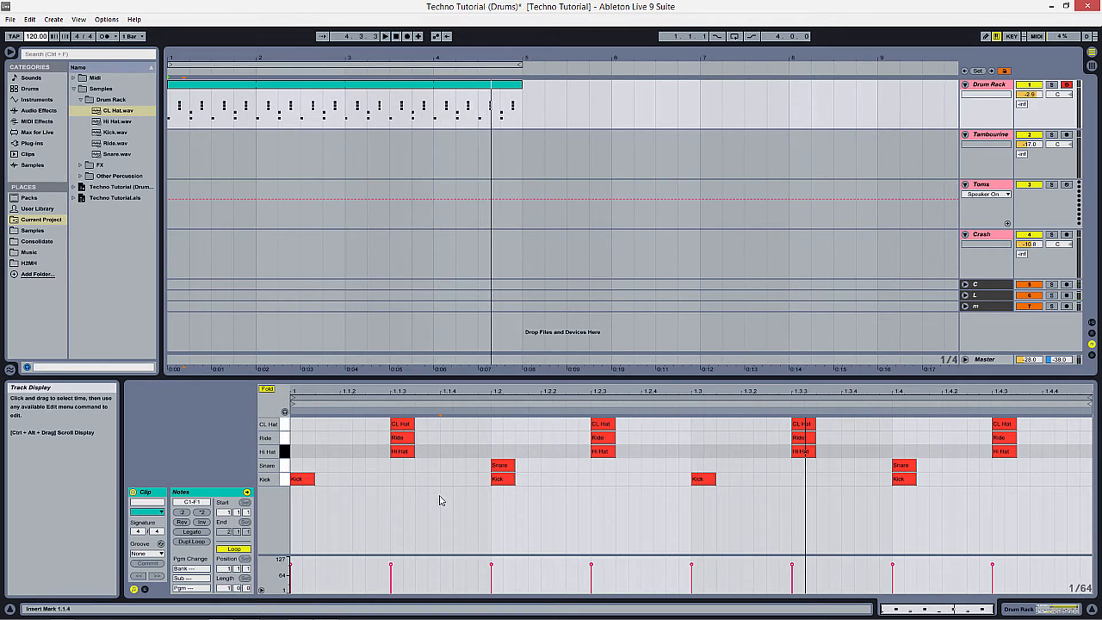
{"action": "key", "text": "space"}
Add CL Hat notes two 1/64 grid steps long directly before the ones at 1.1.3 and 1.2.3, playing the pattern in between
{"action": "left_click", "coordinate": [365, 425]}
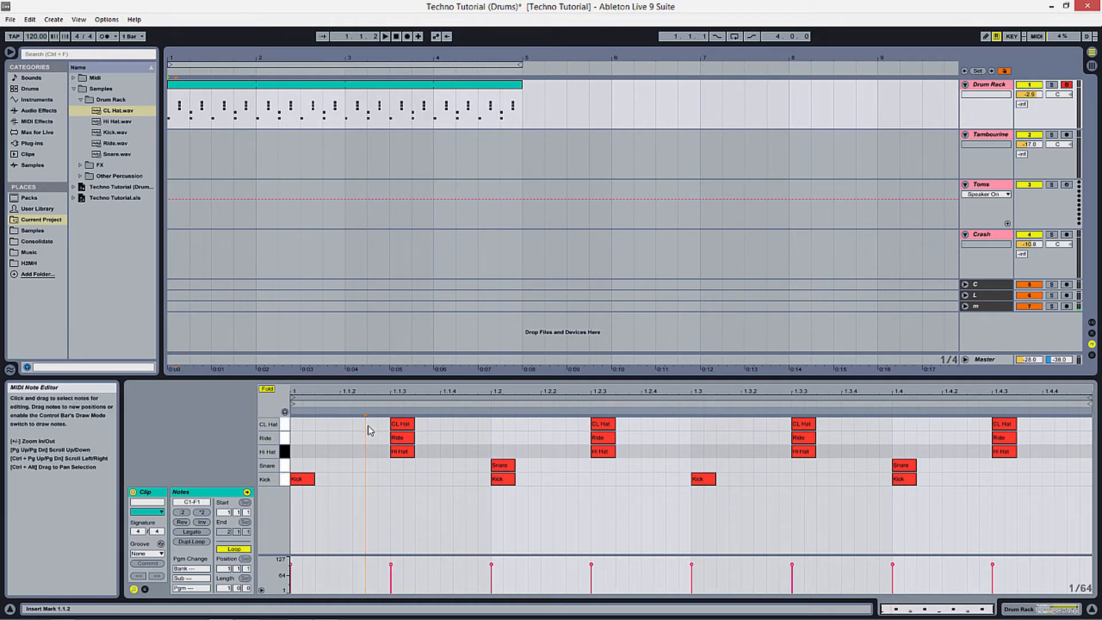
{"action": "double_click", "coordinate": [368, 425]}
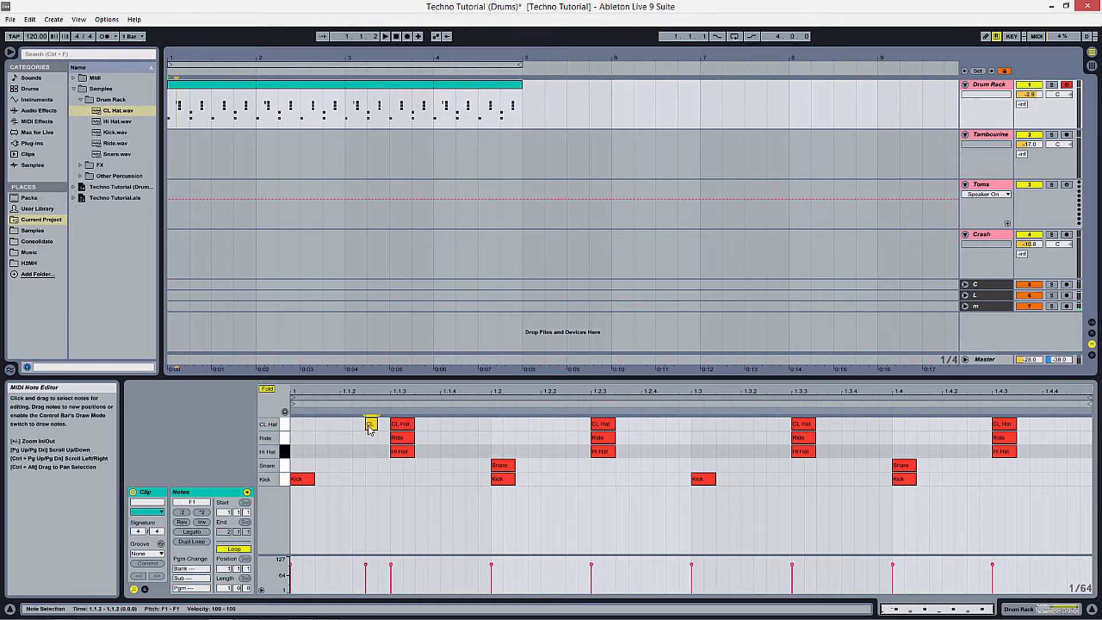
{"action": "left_click_drag", "start_coordinate": [368, 425], "coordinate": [385, 425]}
{"action": "key", "text": "space"}
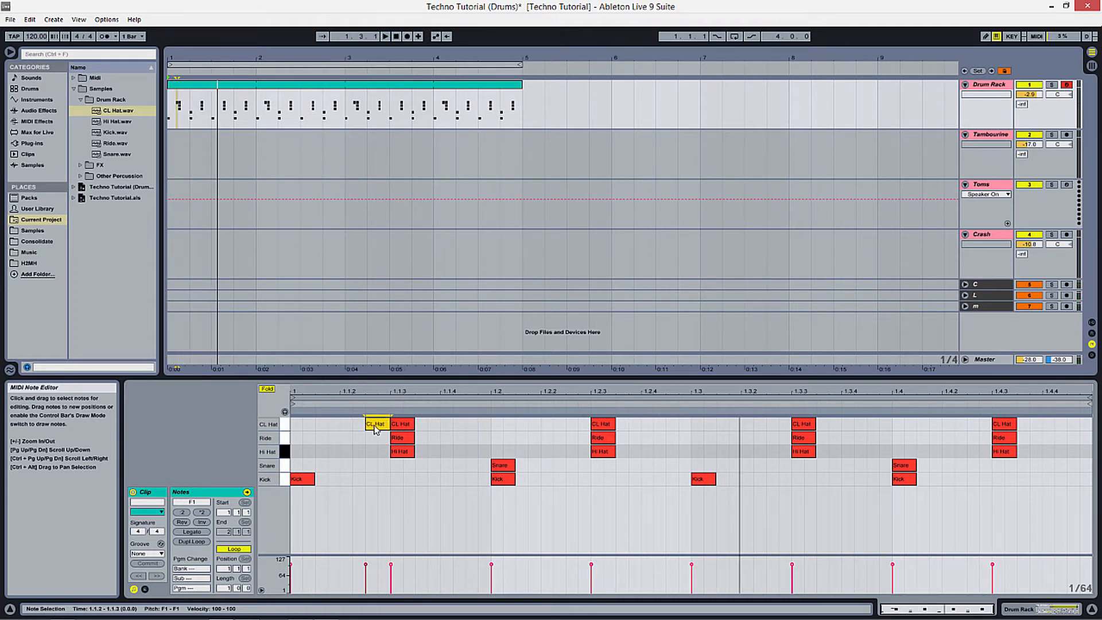
{"action": "double_click", "coordinate": [573, 428]}
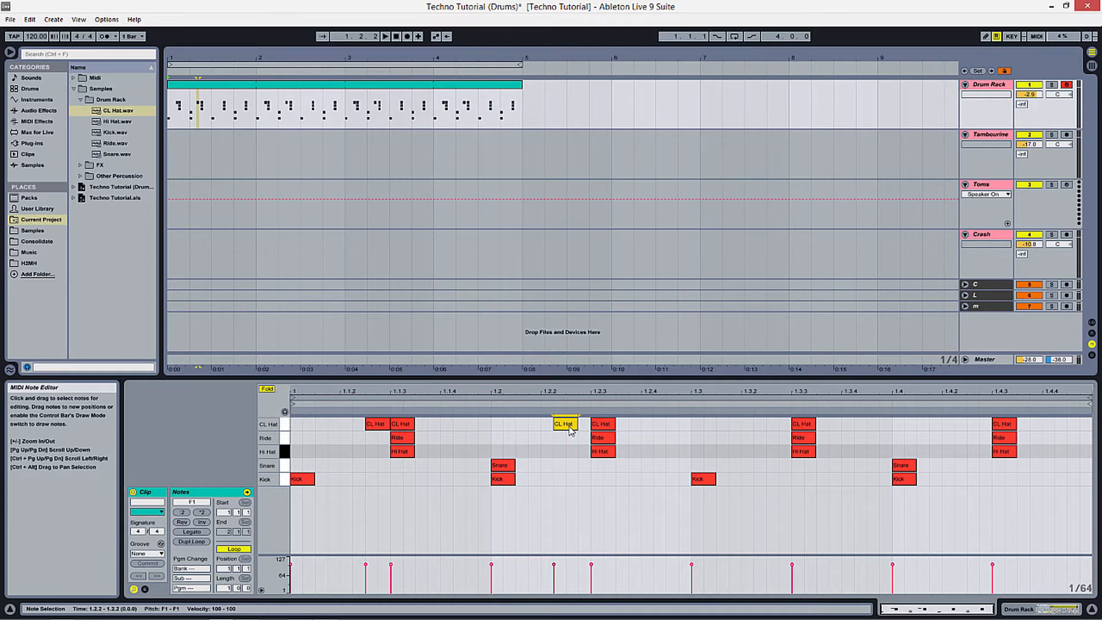
{"action": "left_click_drag", "start_coordinate": [579, 433], "coordinate": [583, 429]}
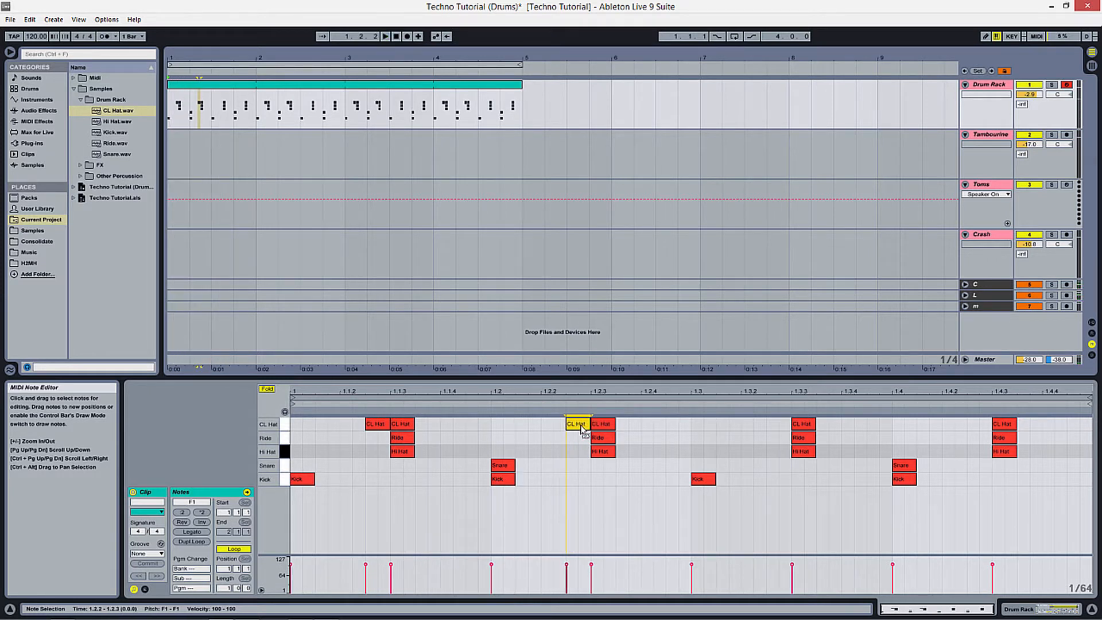
Lower the velocity of the extra CL Hat note before 1.1.3, and set the one before 1.2.3 to velocity 23
{"action": "mouse_move", "coordinate": [378, 427]}
{"action": "left_mouse_down"}
{"action": "mouse_move", "coordinate": [354, 429]}
{"action": "mouse_move", "coordinate": [378, 428]}
{"action": "left_mouse_up"}
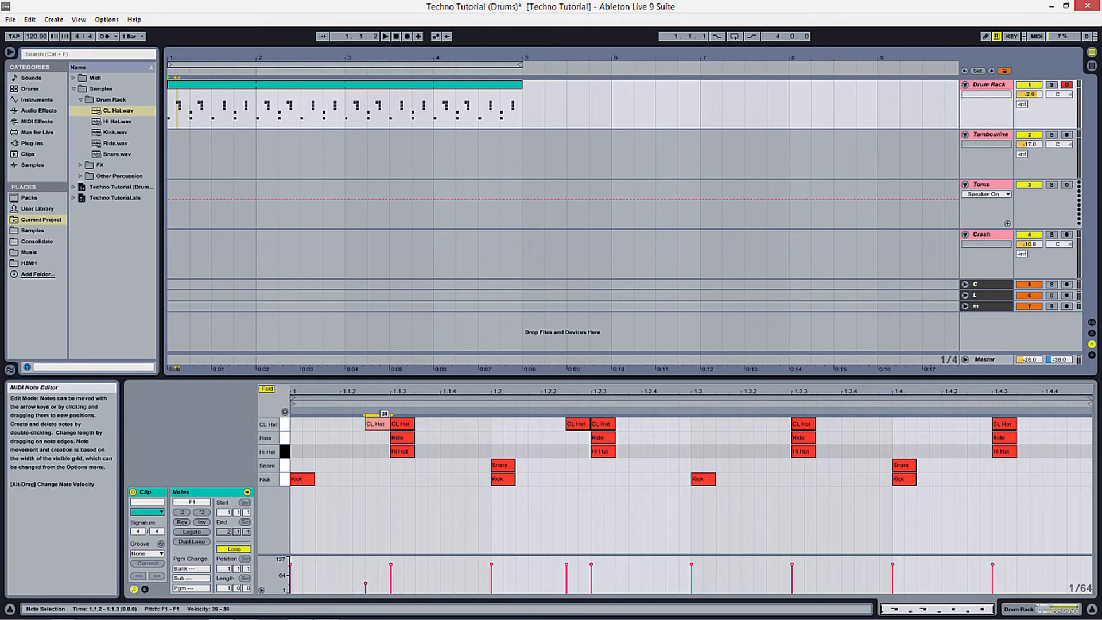
{"action": "left_click", "coordinate": [443, 433]}
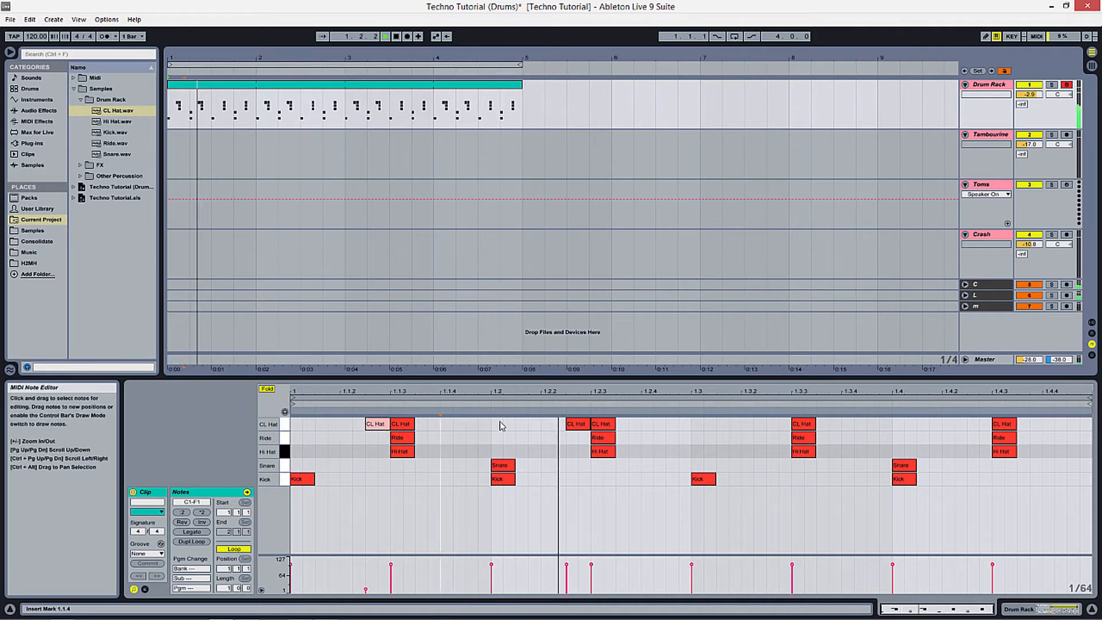
{"action": "left_click", "coordinate": [580, 424]}
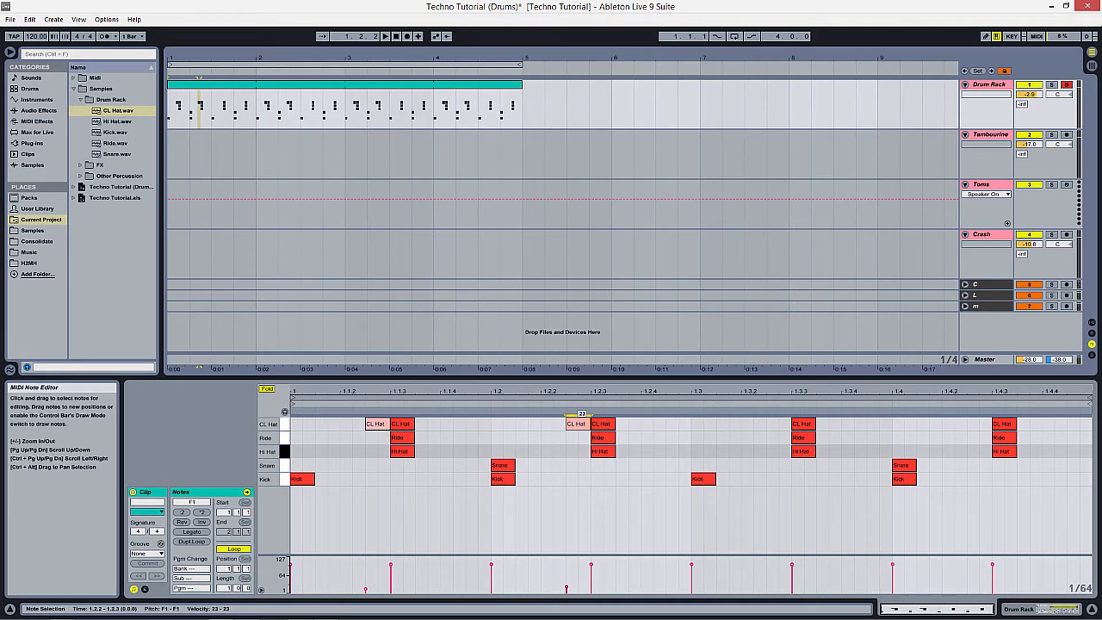
Copy the soft CL Hat note to just before 1.3.3 and 1.4.3 and play the pattern
{"action": "key", "text": "space"}
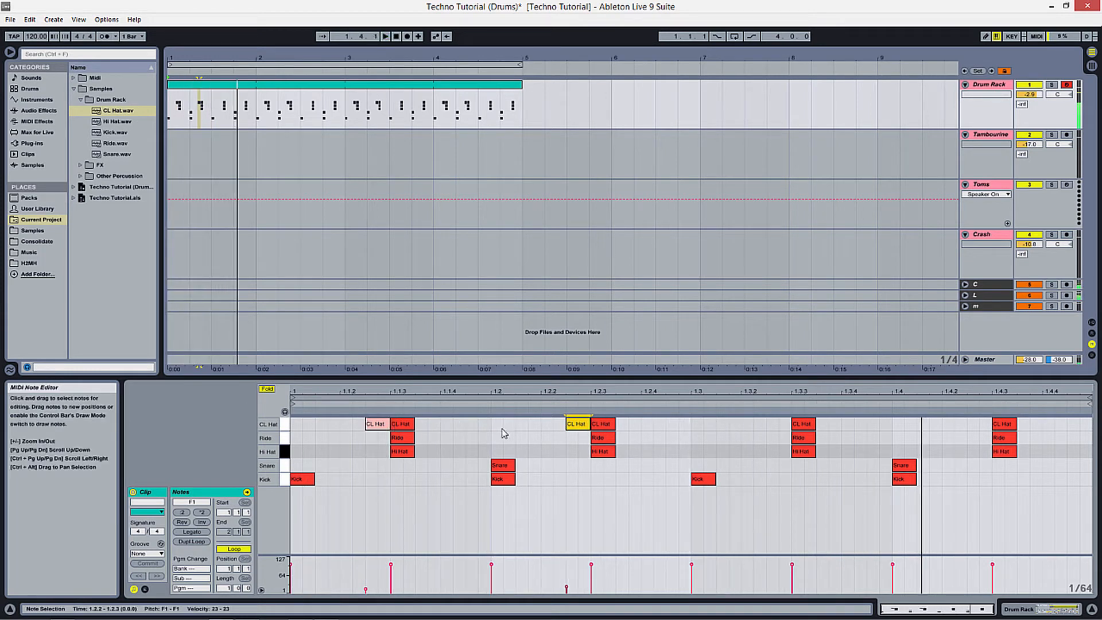
{"action": "left_click_drag", "start_coordinate": [717, 425], "coordinate": [978, 427]}
{"action": "key", "text": "space"}
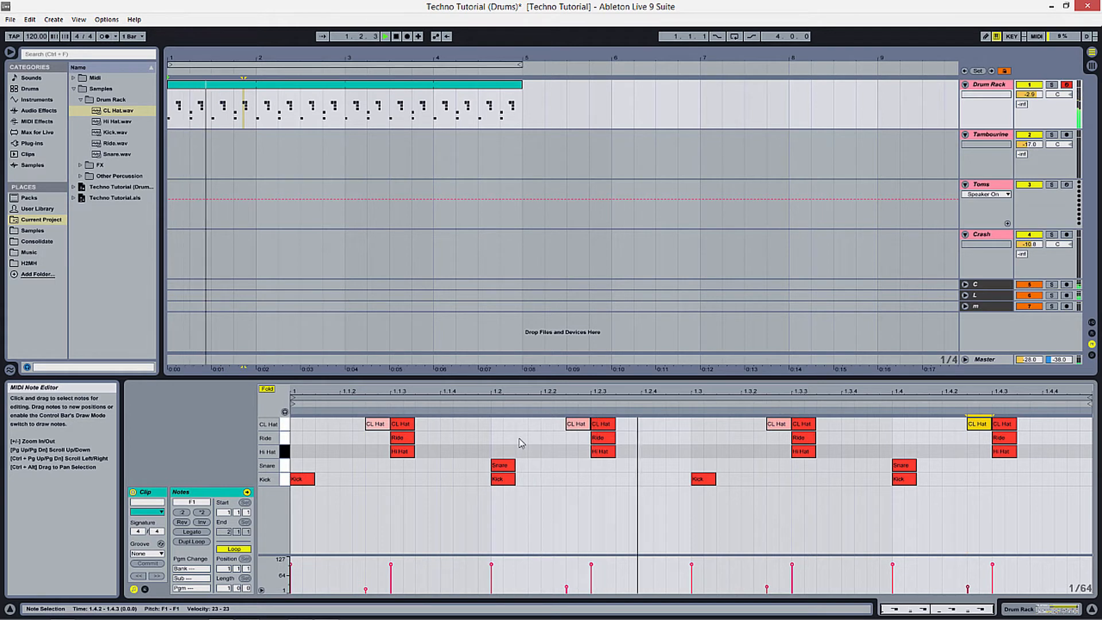
Enlarge the velocity editor, set the first soft CL Hat note's velocity to 20, play the pattern, and shrink the velocity editor again
{"action": "left_click_drag", "start_coordinate": [424, 555], "coordinate": [423, 508]}
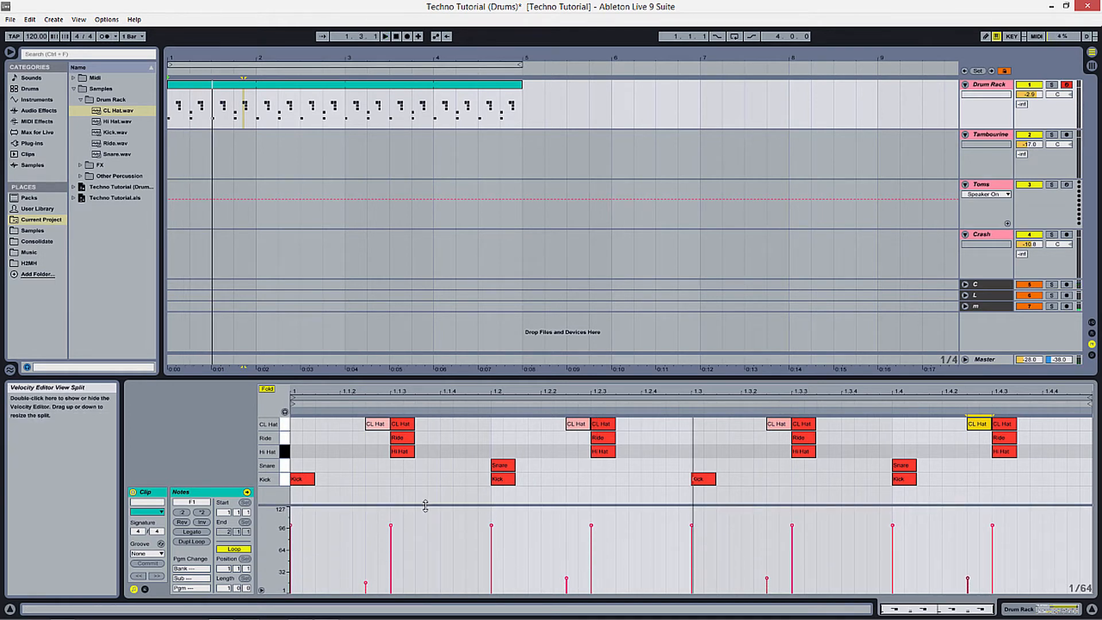
{"action": "left_click", "coordinate": [390, 529]}
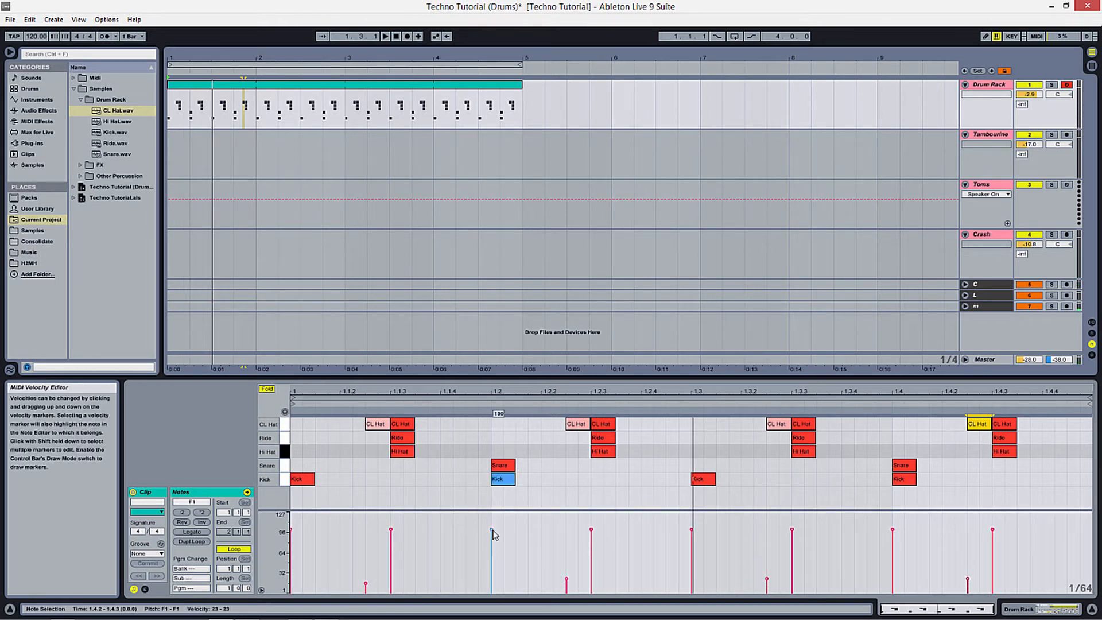
{"action": "mouse_move", "coordinate": [366, 583]}
{"action": "left_mouse_down"}
{"action": "mouse_move", "coordinate": [367, 516]}
{"action": "mouse_move", "coordinate": [365, 582]}
{"action": "left_mouse_up"}
{"action": "key", "text": "space"}
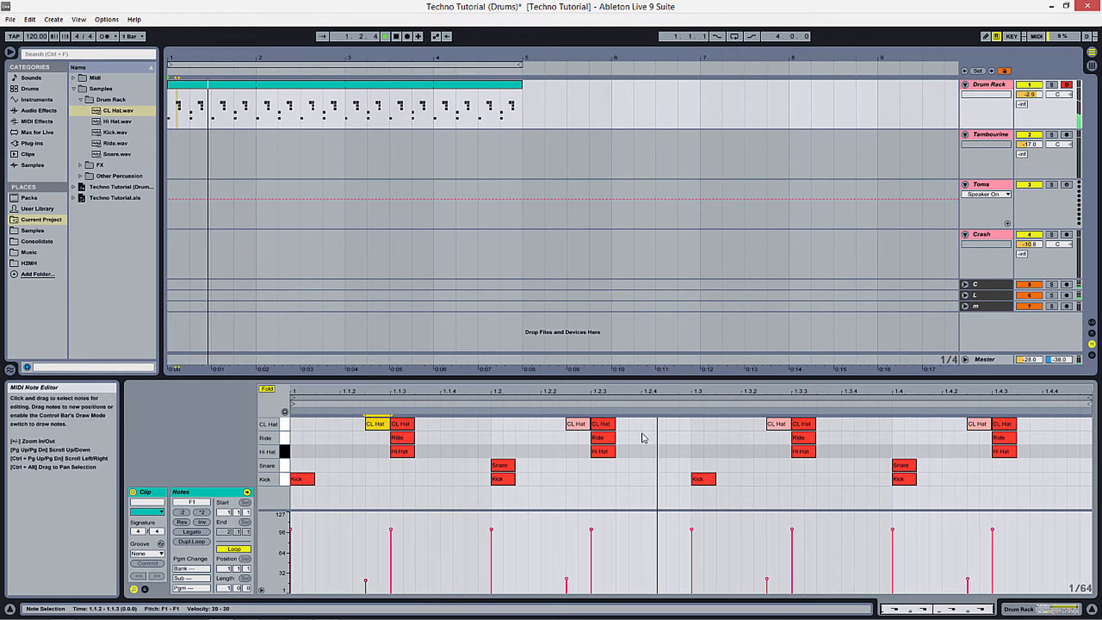
{"action": "left_click_drag", "start_coordinate": [640, 510], "coordinate": [641, 549]}
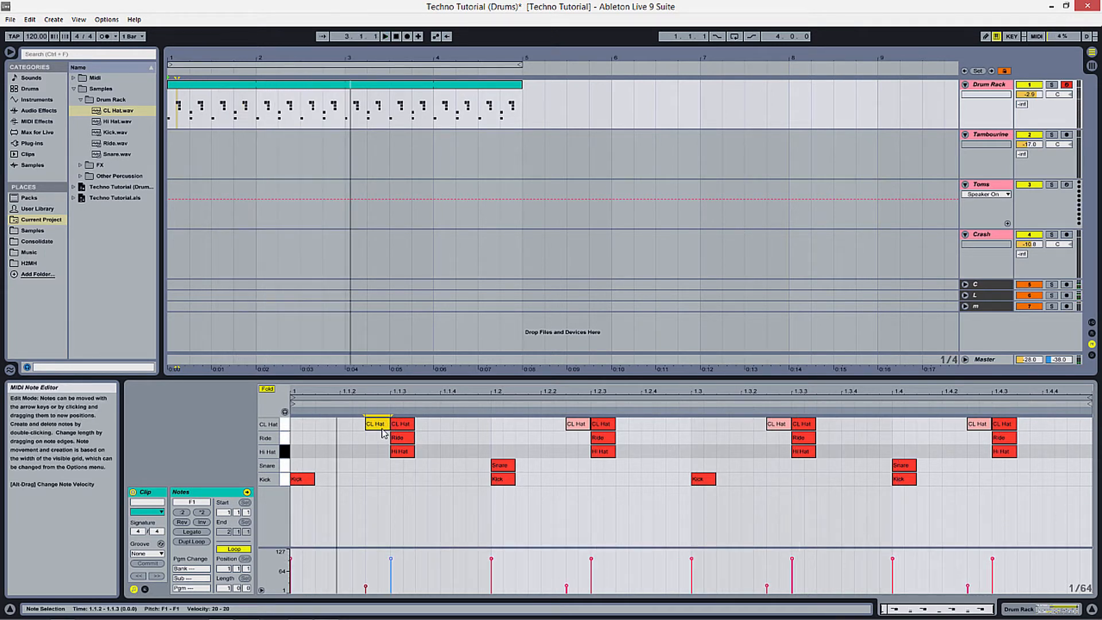
Move the four soft CL Hat notes earlier to 1.1.2, 1.2.2, 1.3.2 and 1.4.2 while listening to the pattern
{"action": "left_click_drag", "start_coordinate": [381, 428], "coordinate": [355, 427]}
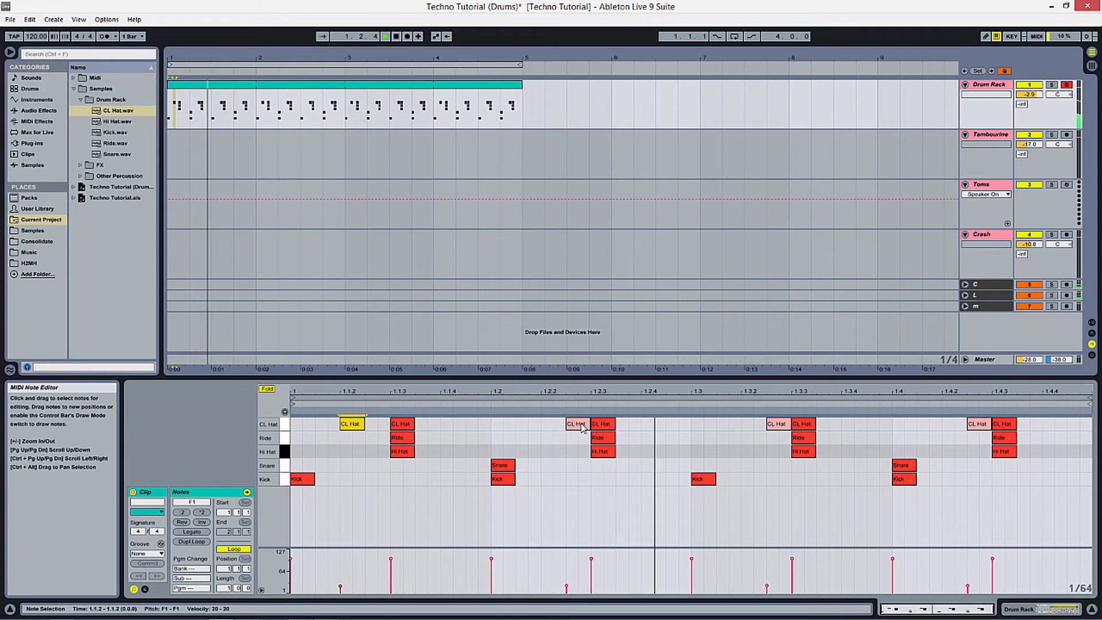
{"action": "left_click_drag", "start_coordinate": [578, 426], "coordinate": [556, 431]}
{"action": "left_click_drag", "start_coordinate": [779, 426], "coordinate": [753, 430]}
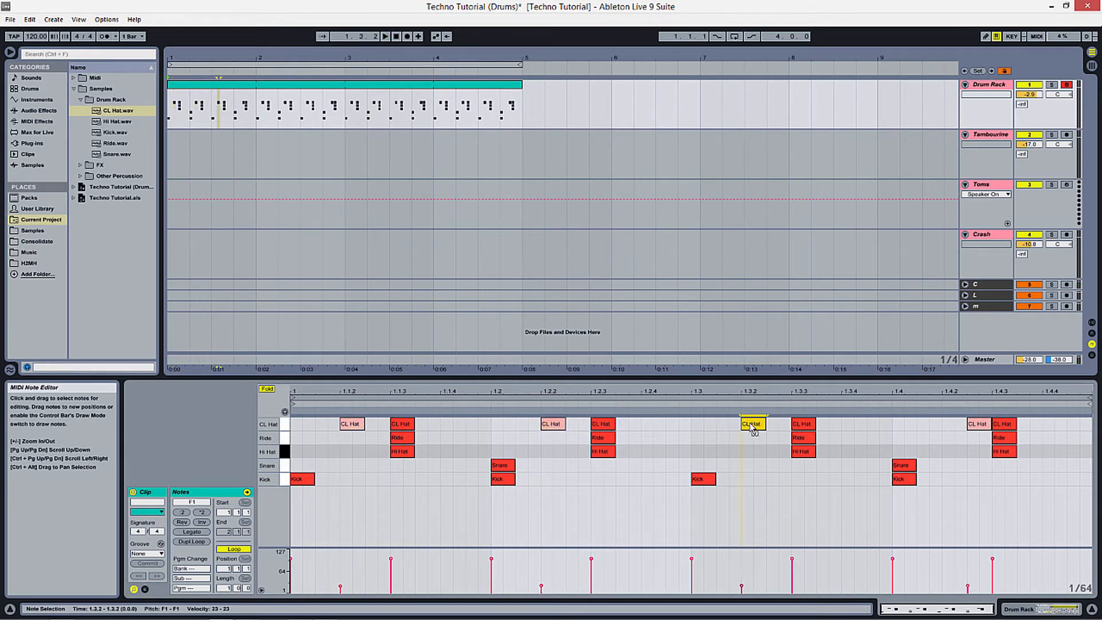
{"action": "left_click_drag", "start_coordinate": [983, 429], "coordinate": [953, 431]}
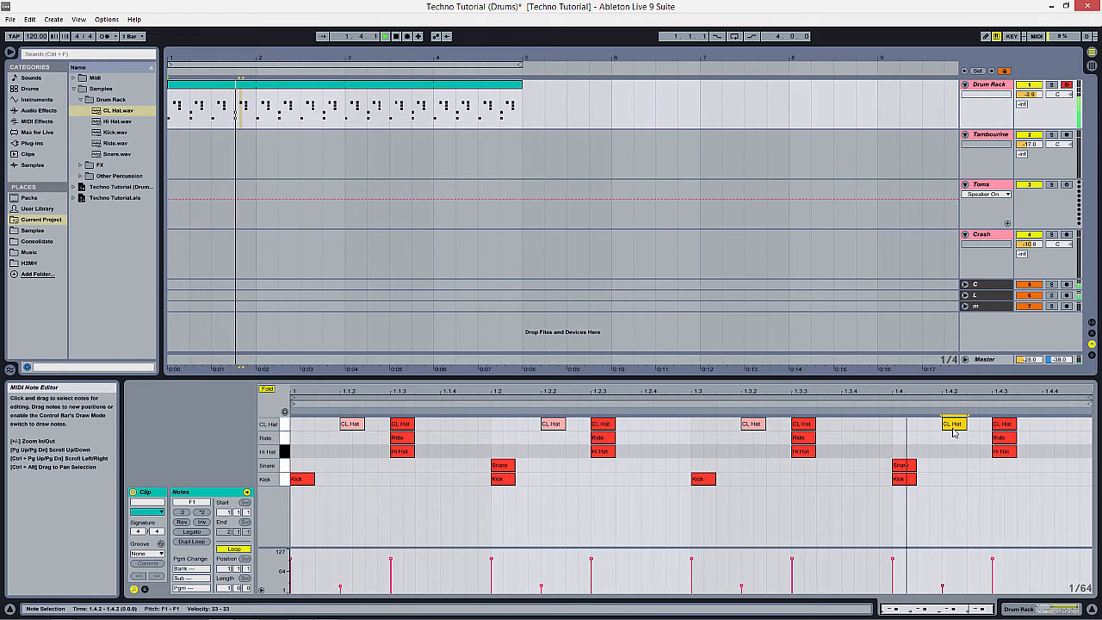
{"action": "key", "text": "space"}
Copy the soft CL Hat note at 1.4.2 to 1.4.4 and give the copy a velocity of 41
{"action": "left_click_drag", "start_coordinate": [957, 428], "coordinate": [1050, 432]}
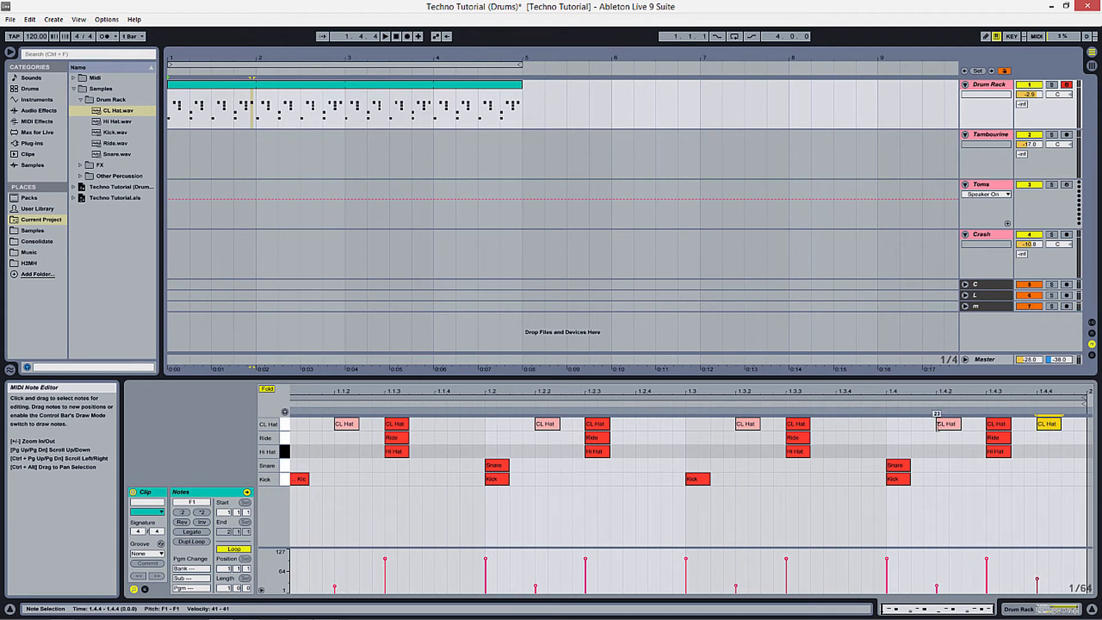
Select the soft CL Hat note at 1.4.2 and listen to the drum pattern
{"action": "left_click", "coordinate": [941, 425]}
{"action": "key", "text": "space"}
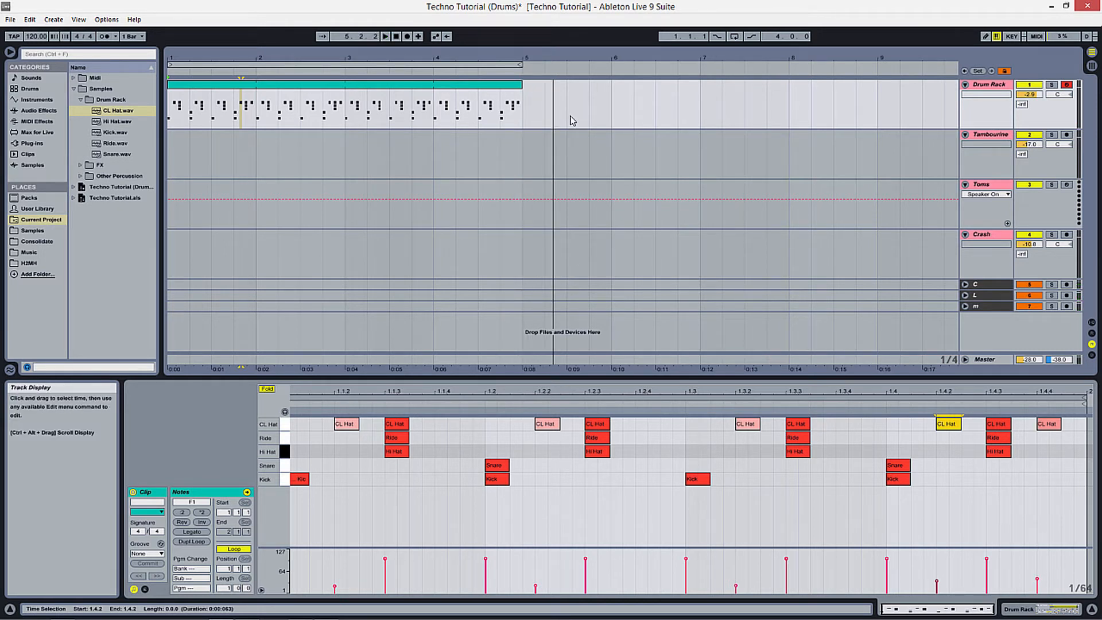
Place Tambourine.wav from the project's Other Percussion samples at the start of the Tambourine track
{"action": "left_click", "coordinate": [1006, 137]}
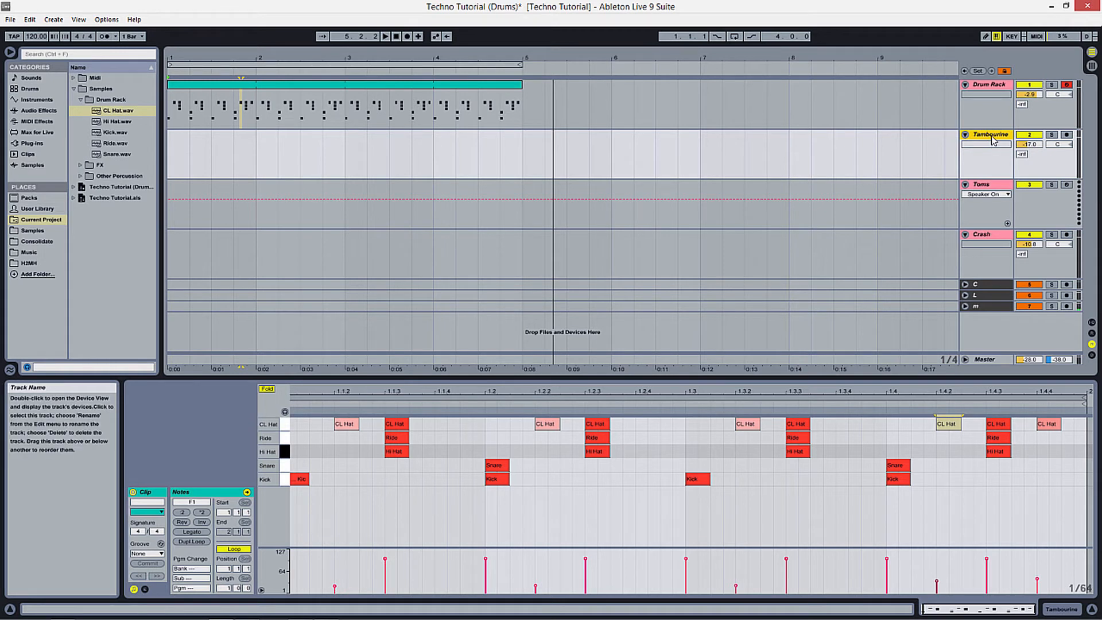
{"action": "left_click", "coordinate": [190, 165]}
{"action": "left_click", "coordinate": [111, 101]}
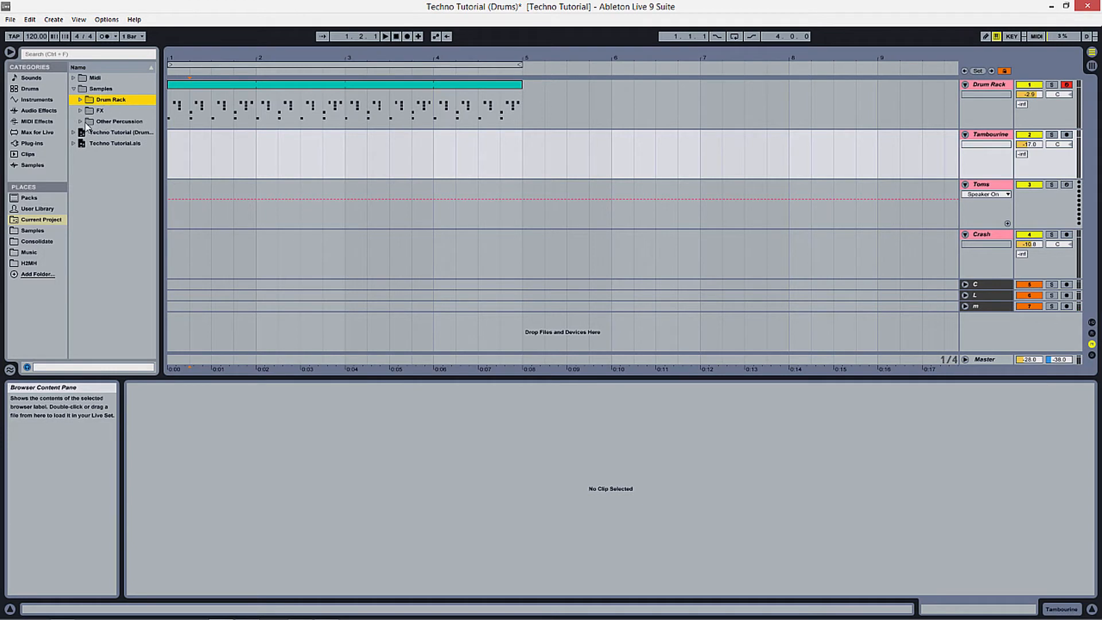
{"action": "left_click", "coordinate": [85, 123]}
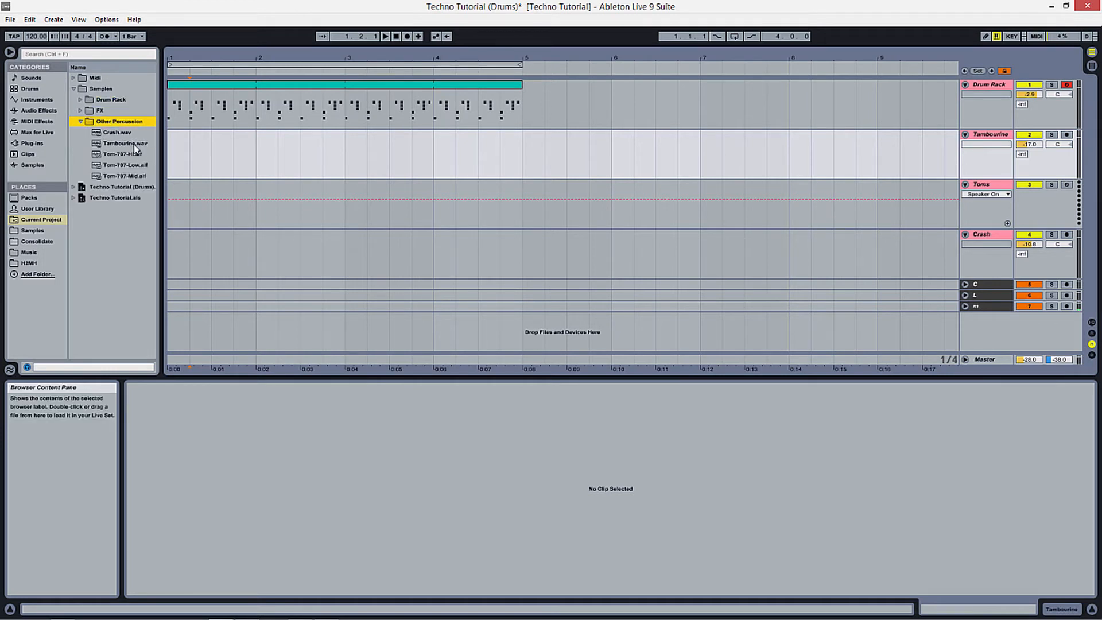
{"action": "left_click_drag", "start_coordinate": [116, 145], "coordinate": [174, 155]}
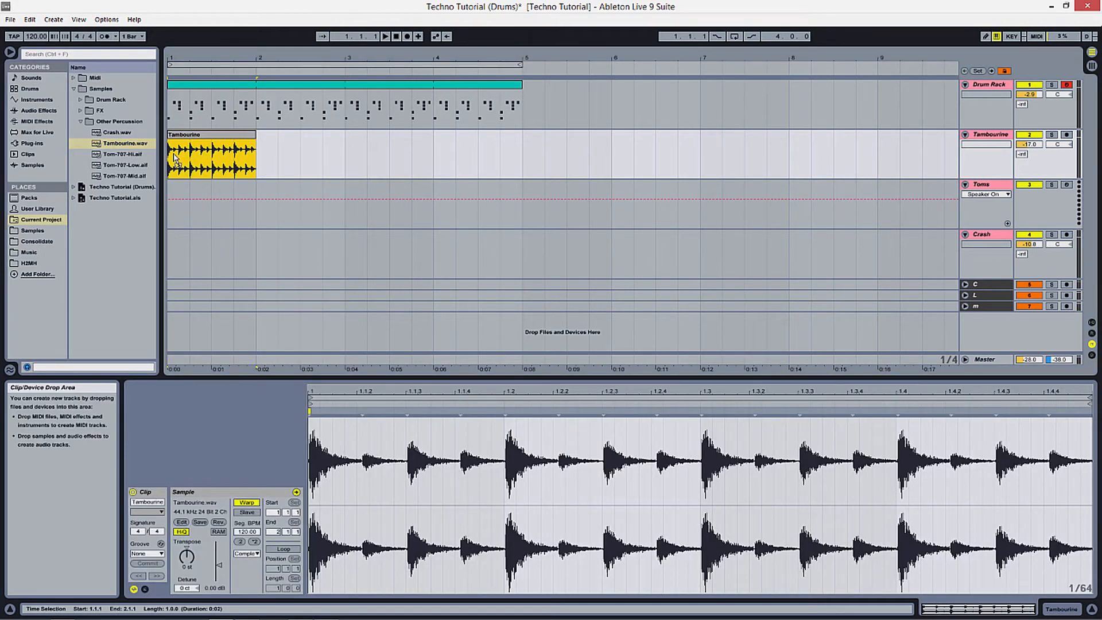
Try to extend the unlooped tambourine clip beyond bar 2
{"action": "left_click", "coordinate": [286, 154]}
{"action": "left_click", "coordinate": [239, 148]}
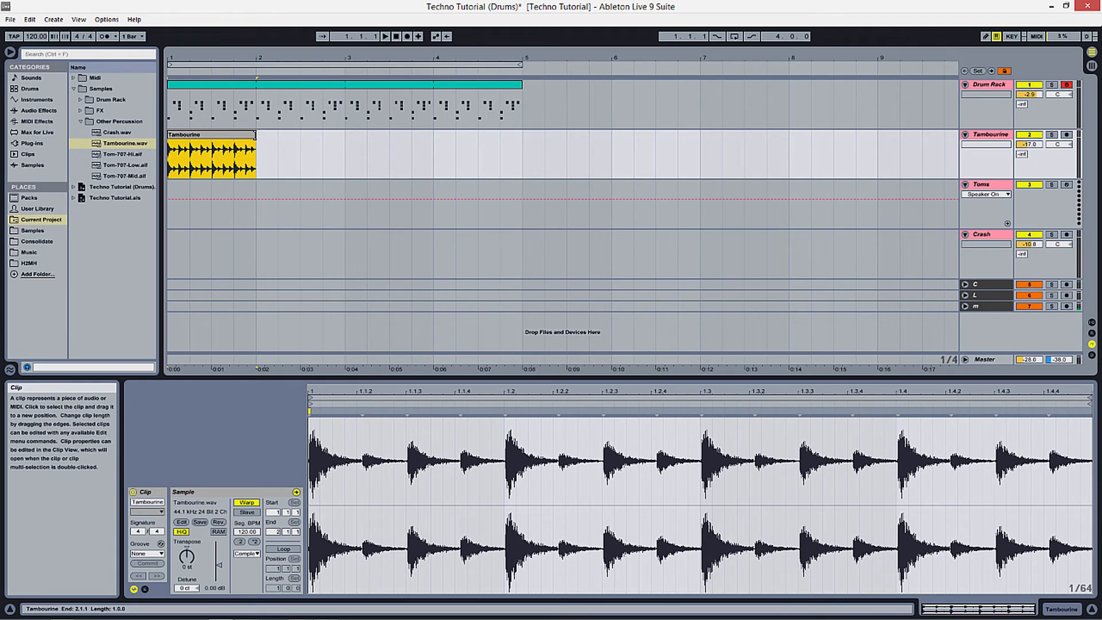
{"action": "left_click_drag", "start_coordinate": [255, 135], "coordinate": [333, 135]}
{"action": "left_click_drag", "start_coordinate": [412, 141], "coordinate": [466, 140]}
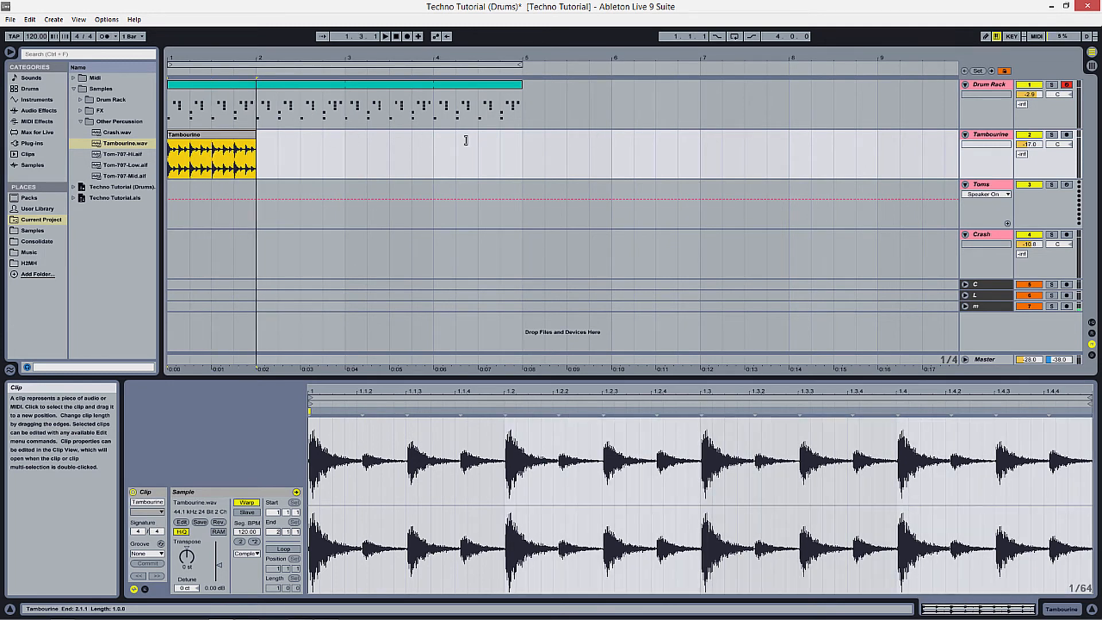
{"action": "left_click_drag", "start_coordinate": [595, 149], "coordinate": [910, 140]}
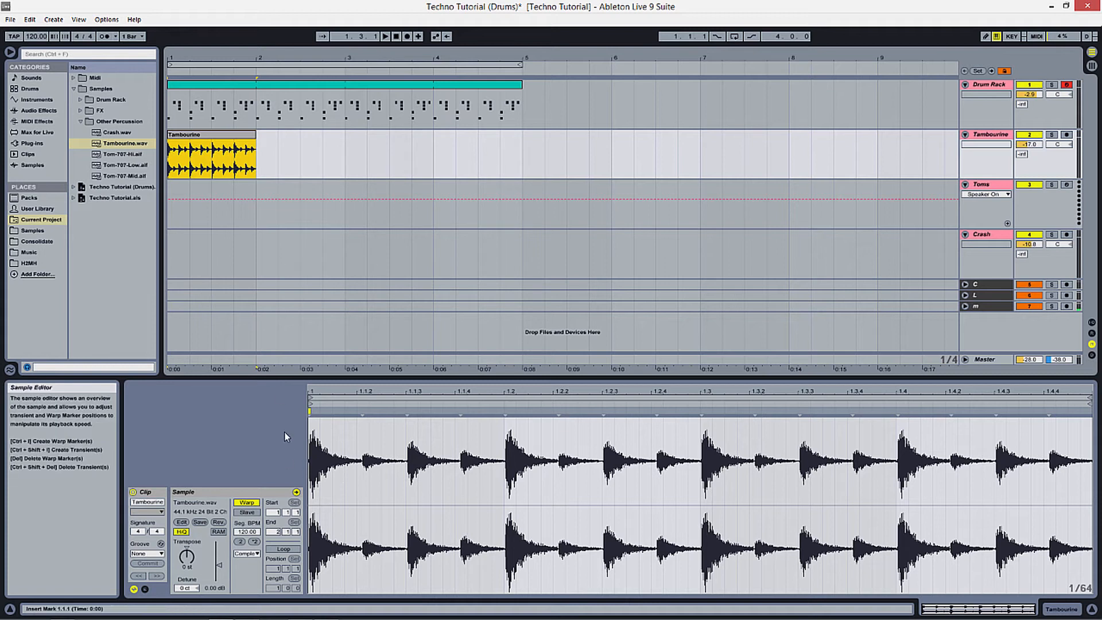
Turn on looping for the tambourine clip, extend it to four bars ending at 5.1.1, and play the arrangement
{"action": "left_click", "coordinate": [283, 549]}
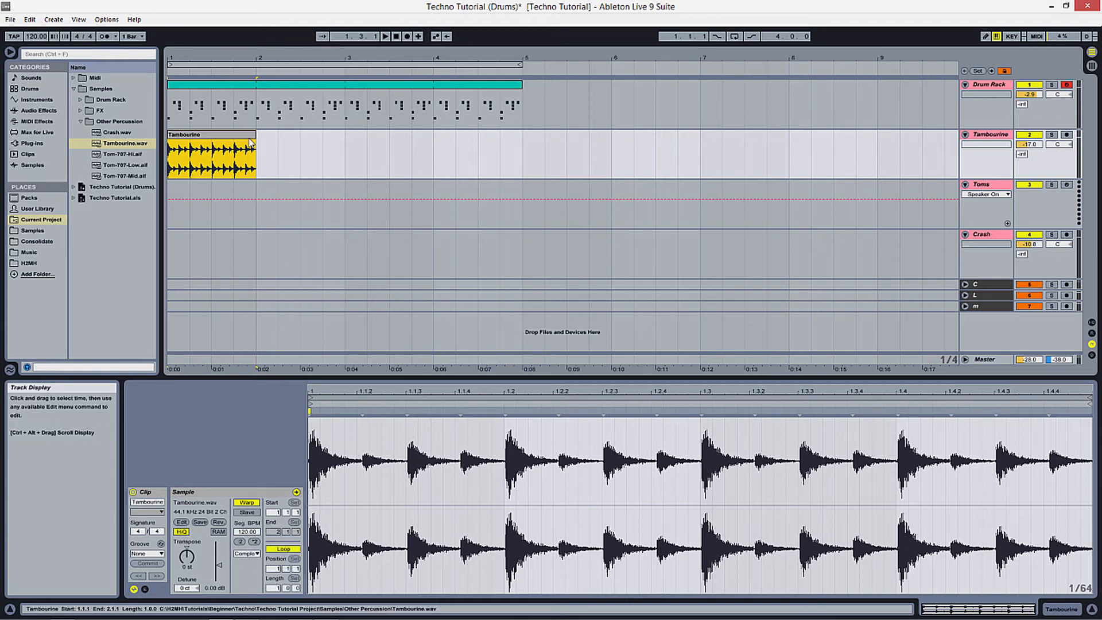
{"action": "left_click_drag", "start_coordinate": [253, 136], "coordinate": [522, 137]}
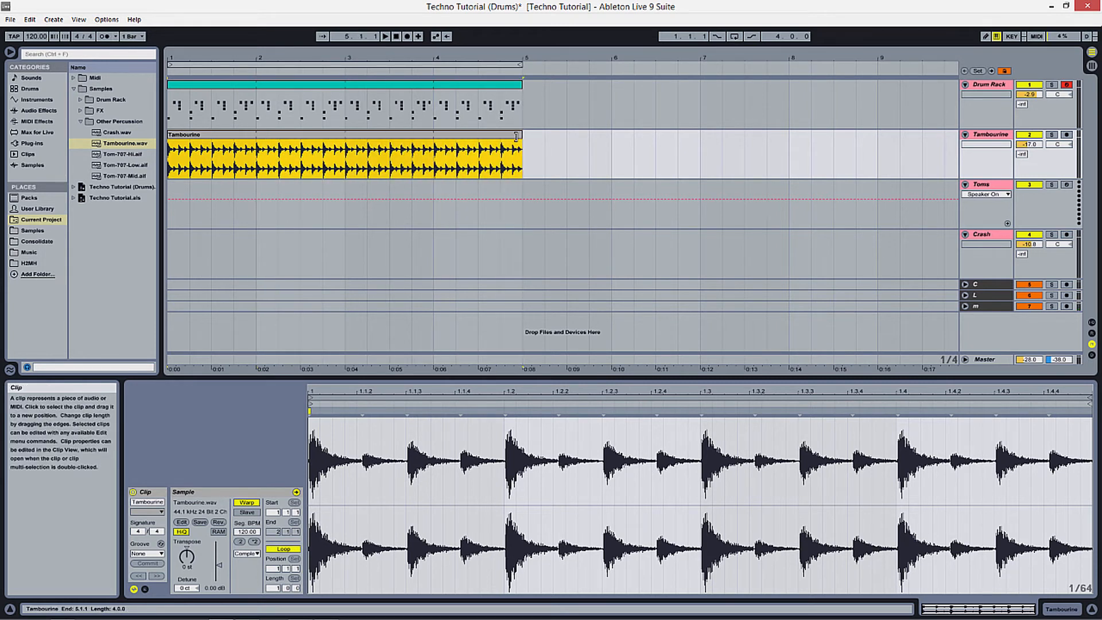
{"action": "key", "text": "space"}
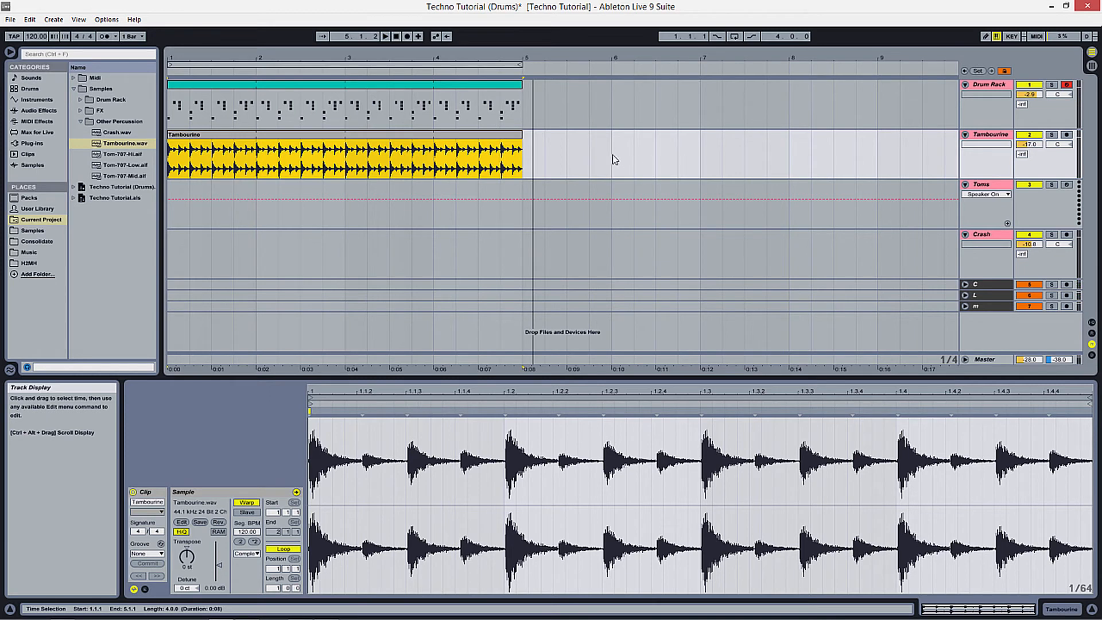
Add an empty Drum Rack instrument to the Toms track
{"action": "left_click", "coordinate": [987, 188]}
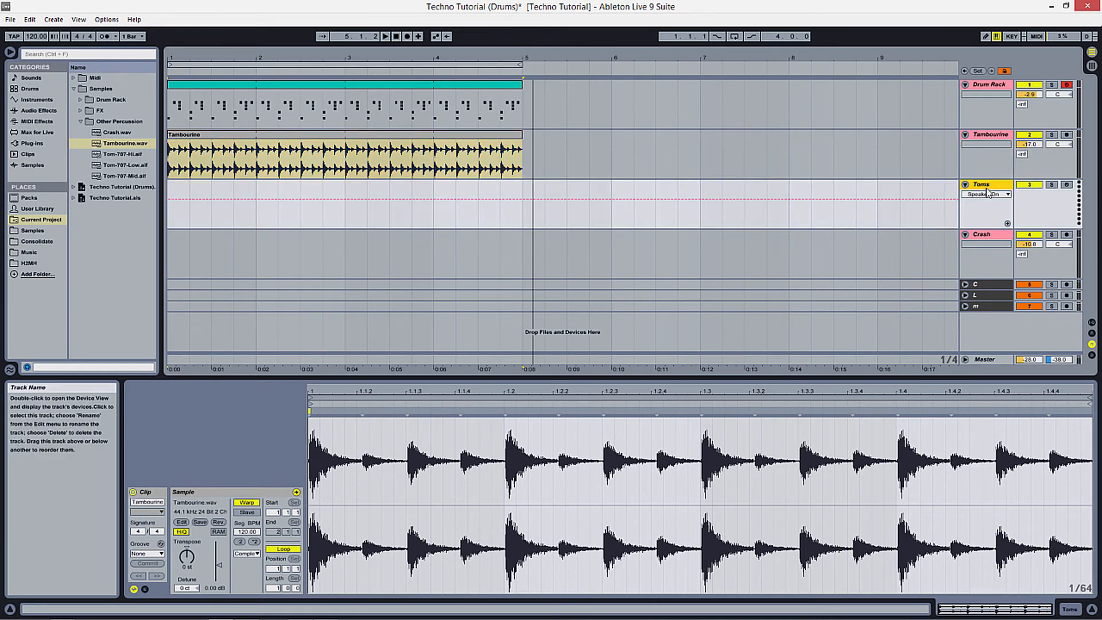
{"action": "left_click", "coordinate": [990, 189]}
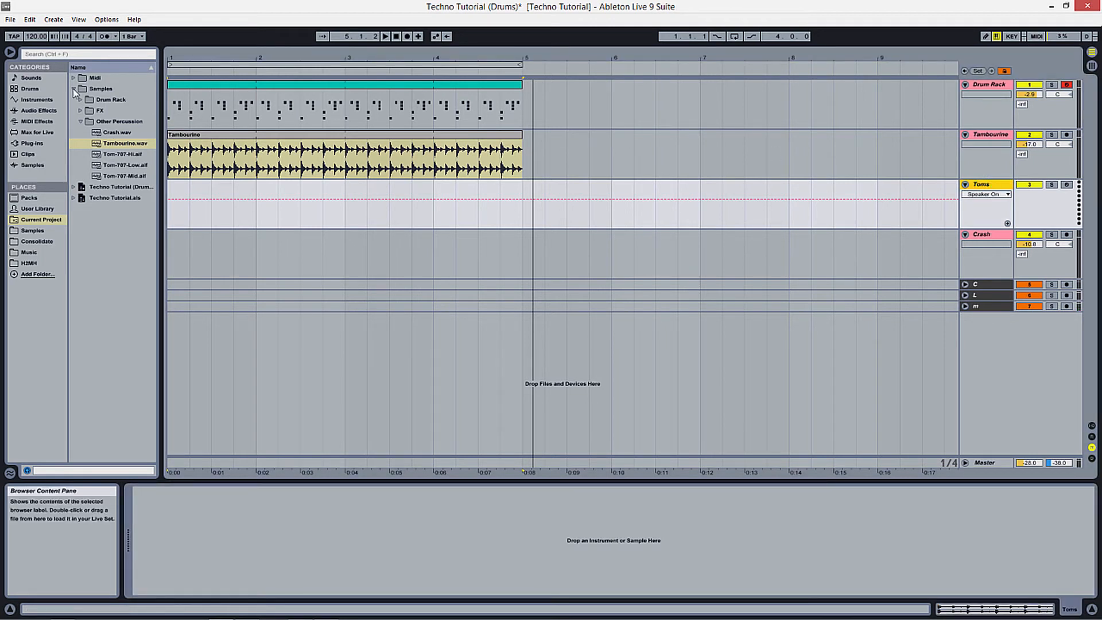
{"action": "left_click", "coordinate": [29, 100]}
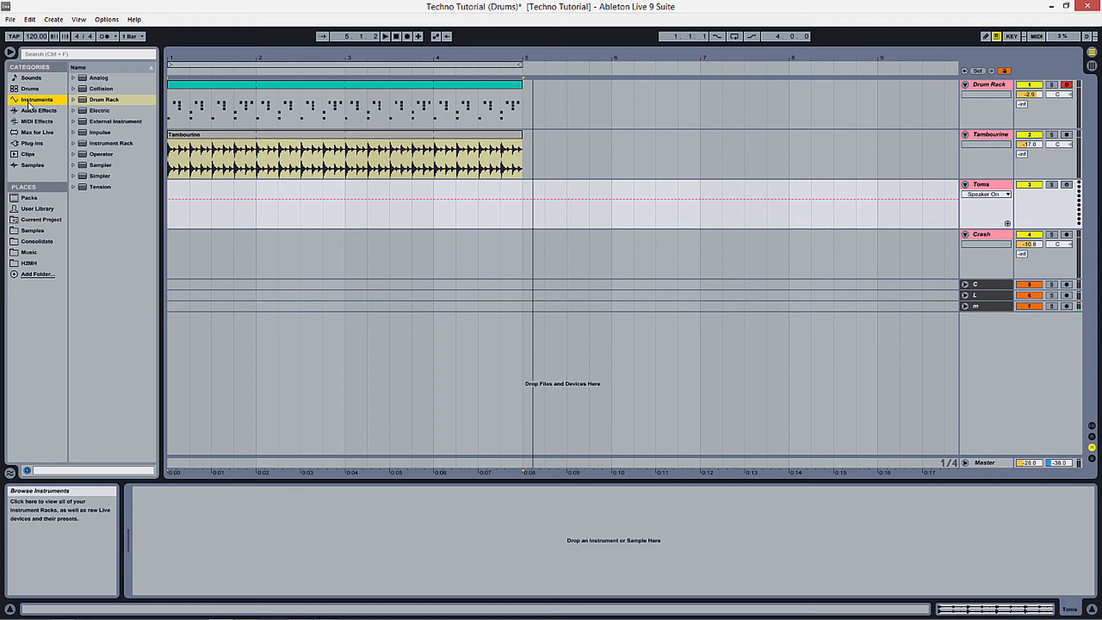
{"action": "left_click_drag", "start_coordinate": [108, 102], "coordinate": [218, 210]}
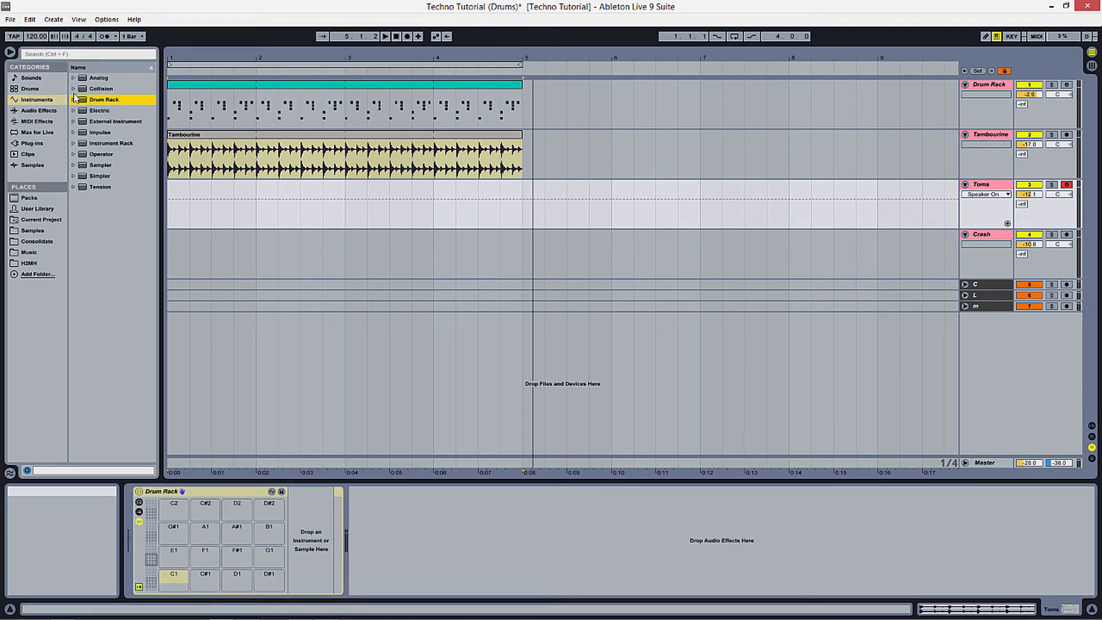
Load Tom-707-Hi.aif onto pad C2, Tom-707-Low.aif onto A1 and Tom-707-Mid.aif onto B1 of the Toms Drum Rack
{"action": "left_click", "coordinate": [37, 219]}
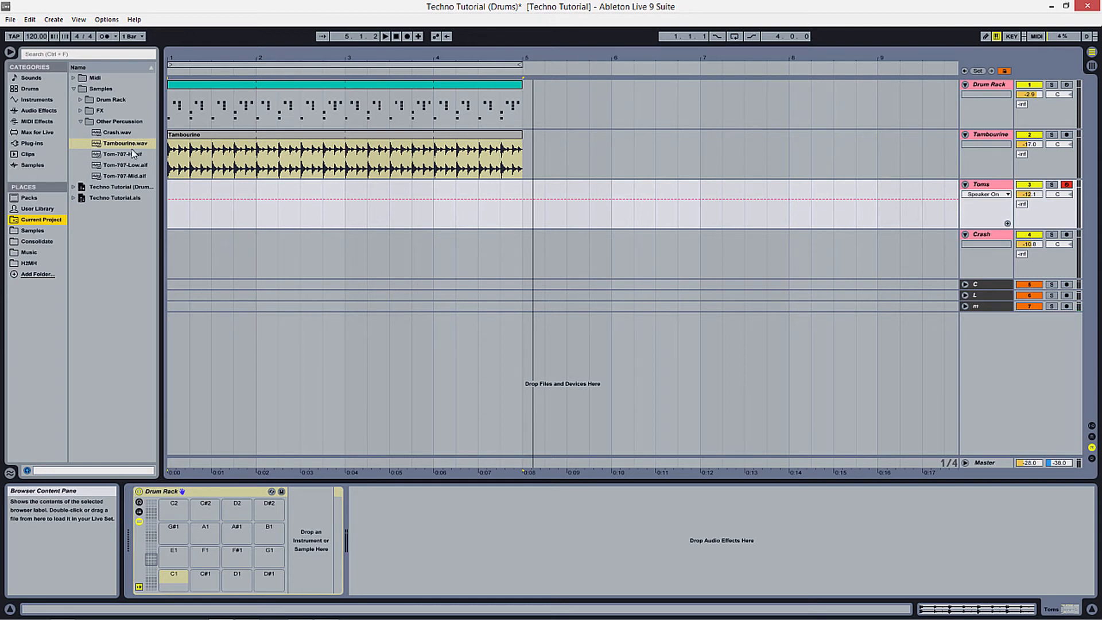
{"action": "left_click_drag", "start_coordinate": [118, 156], "coordinate": [174, 517]}
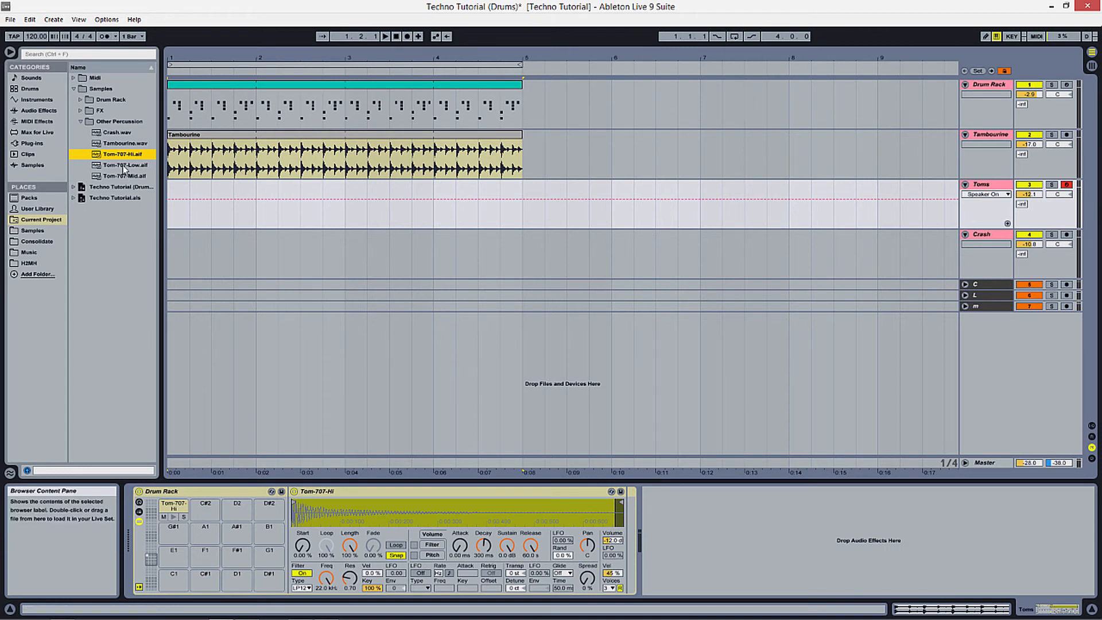
{"action": "left_click_drag", "start_coordinate": [123, 167], "coordinate": [238, 533]}
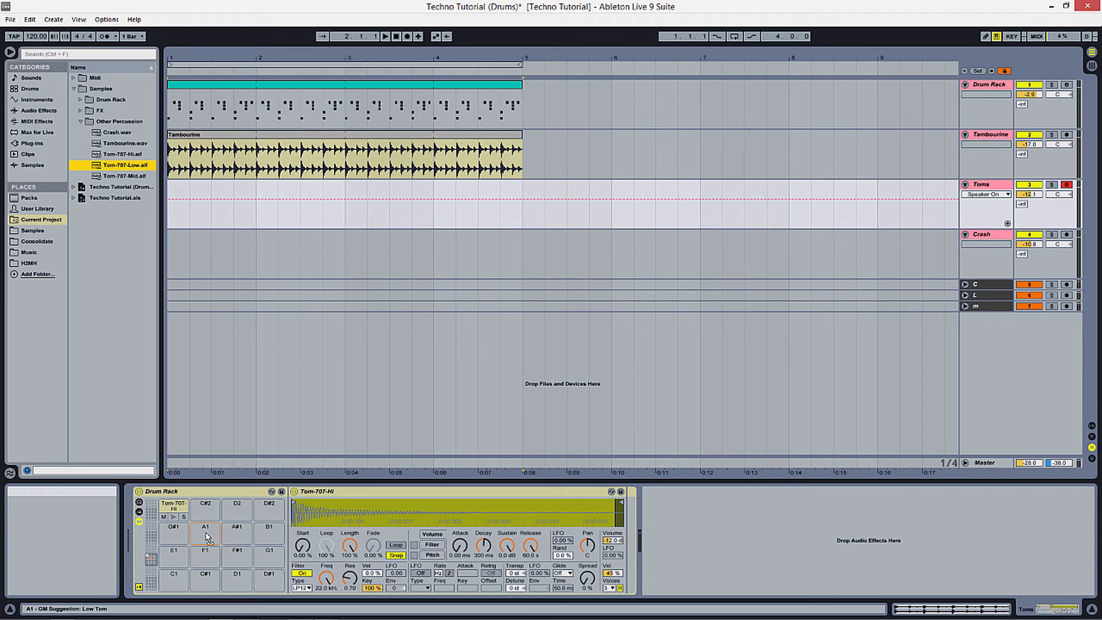
{"action": "left_click_drag", "start_coordinate": [206, 534], "coordinate": [207, 534]}
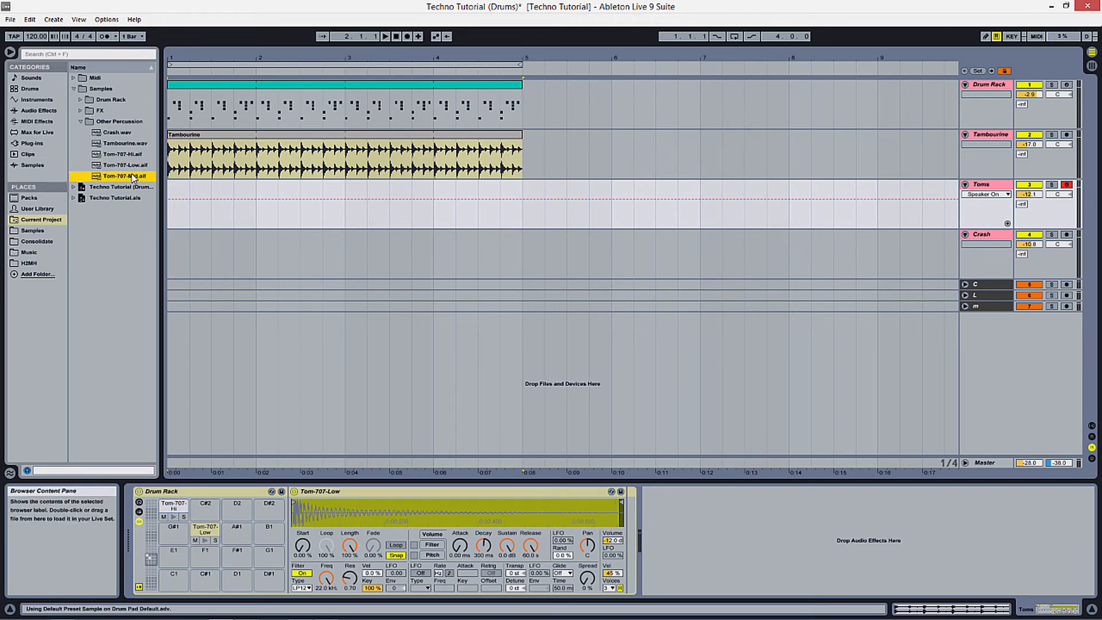
{"action": "left_click_drag", "start_coordinate": [133, 177], "coordinate": [270, 533]}
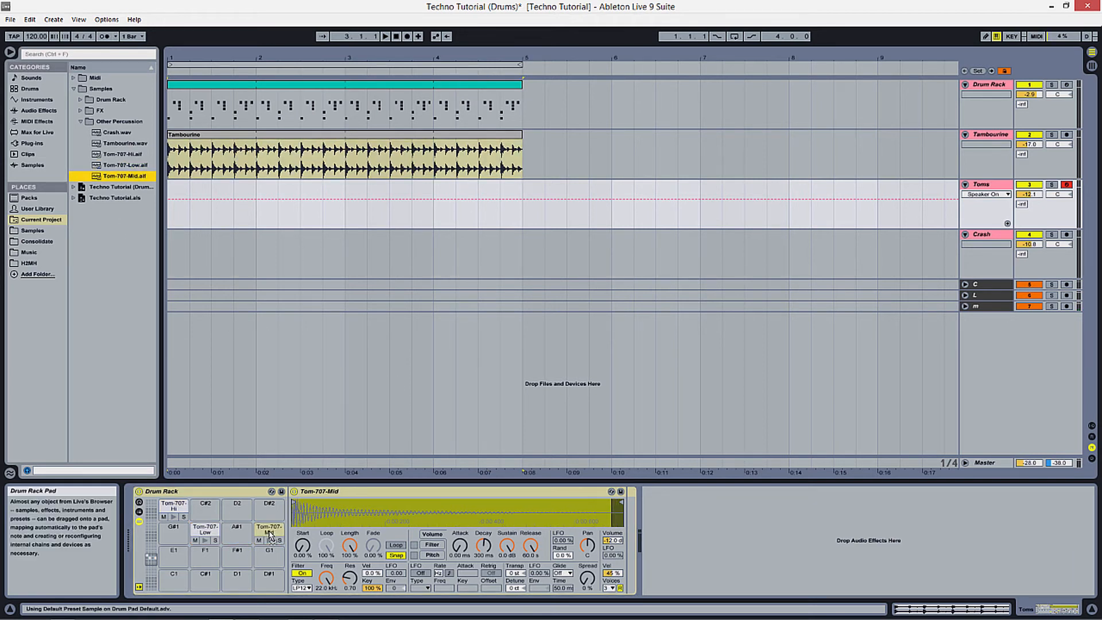
Place Toms.mid at the start of the Toms track without importing its tempo and time signature, and play the arrangement
{"action": "left_click", "coordinate": [520, 216]}
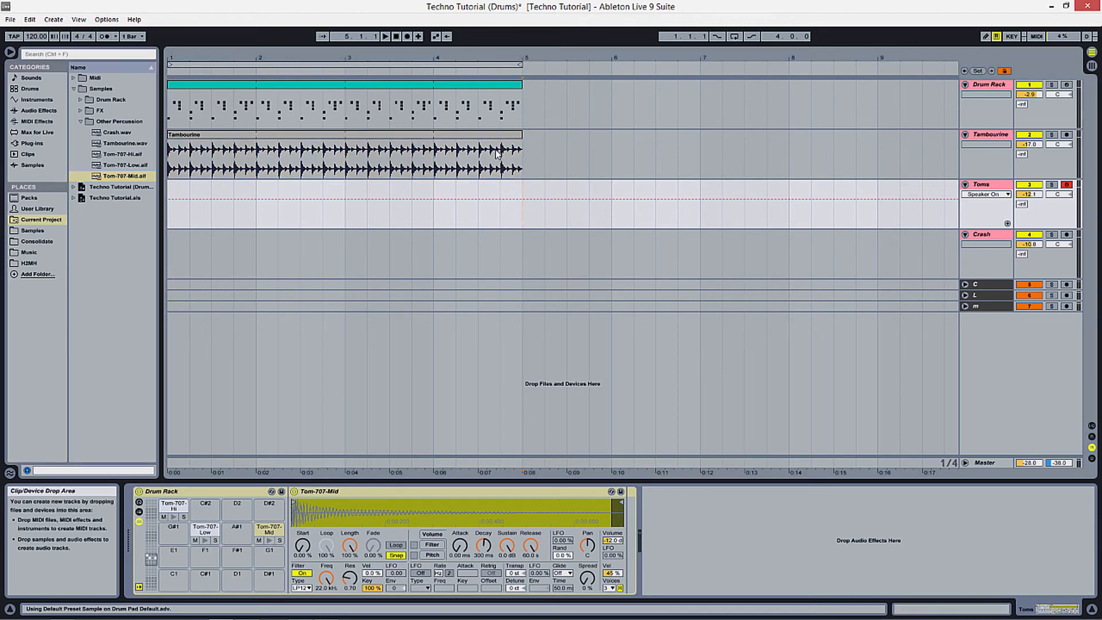
{"action": "left_click_drag", "start_coordinate": [453, 49], "coordinate": [454, 43]}
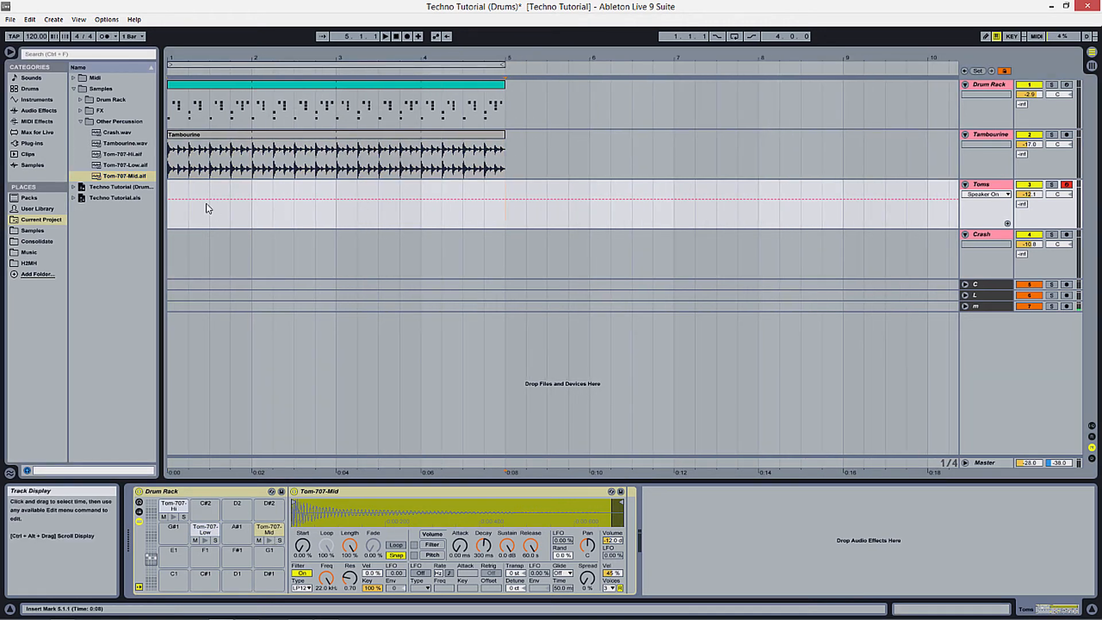
{"action": "left_click", "coordinate": [170, 221]}
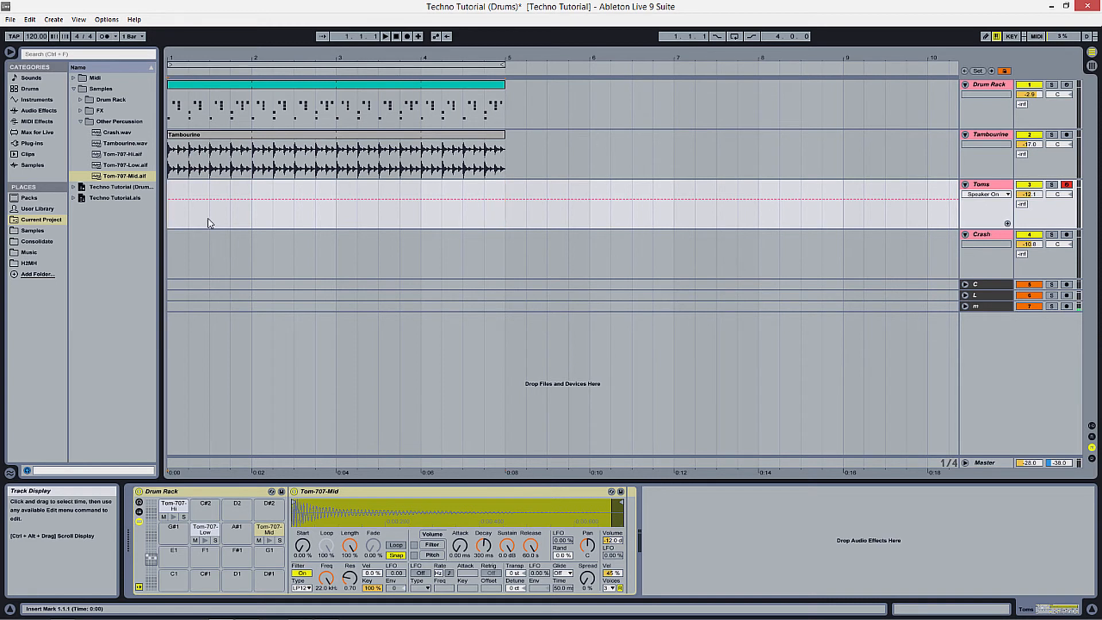
{"action": "left_click", "coordinate": [75, 78]}
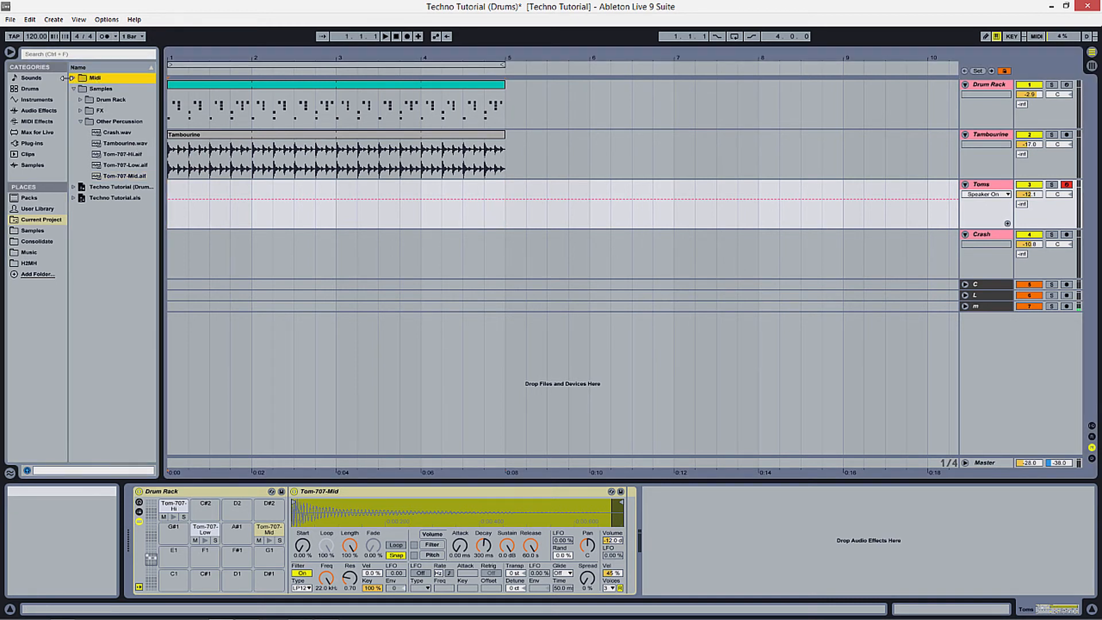
{"action": "left_click", "coordinate": [74, 78]}
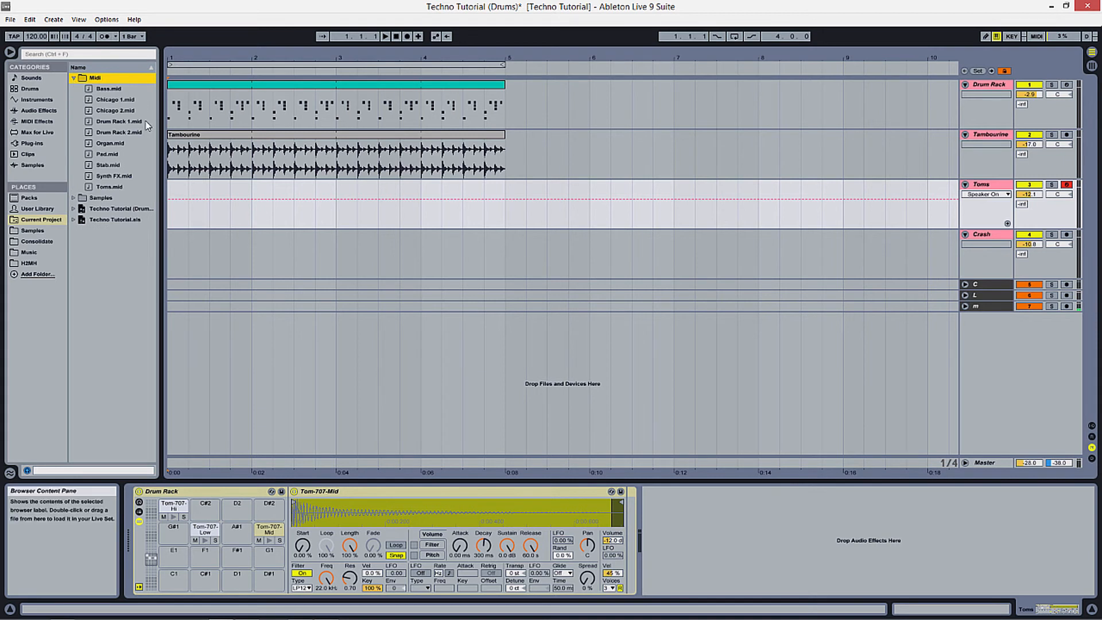
{"action": "left_click_drag", "start_coordinate": [104, 188], "coordinate": [176, 212]}
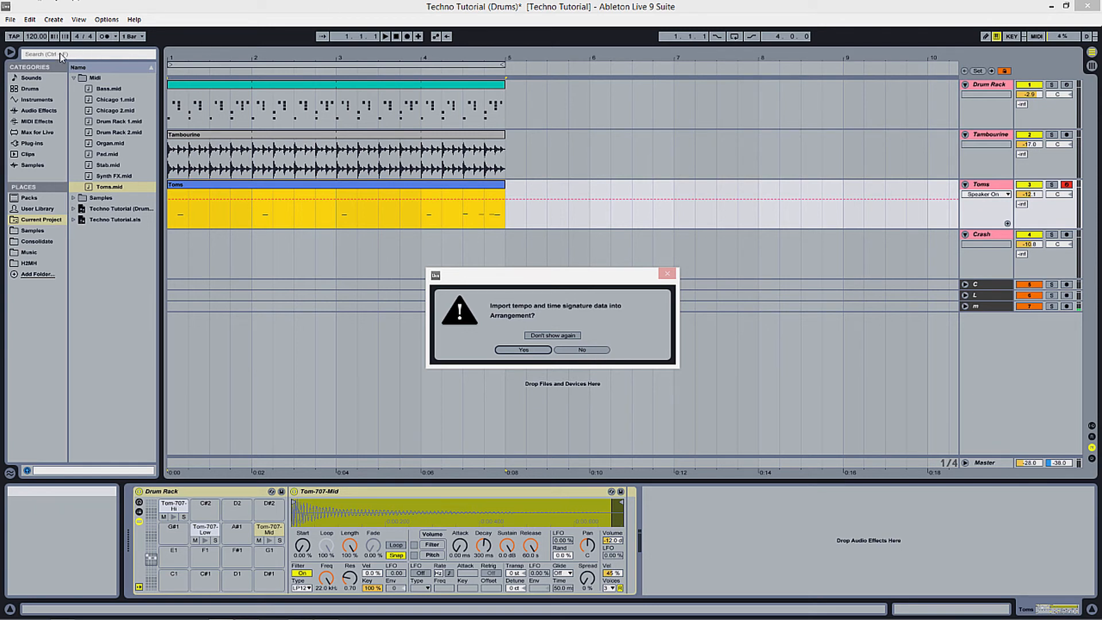
{"action": "left_click", "coordinate": [581, 349]}
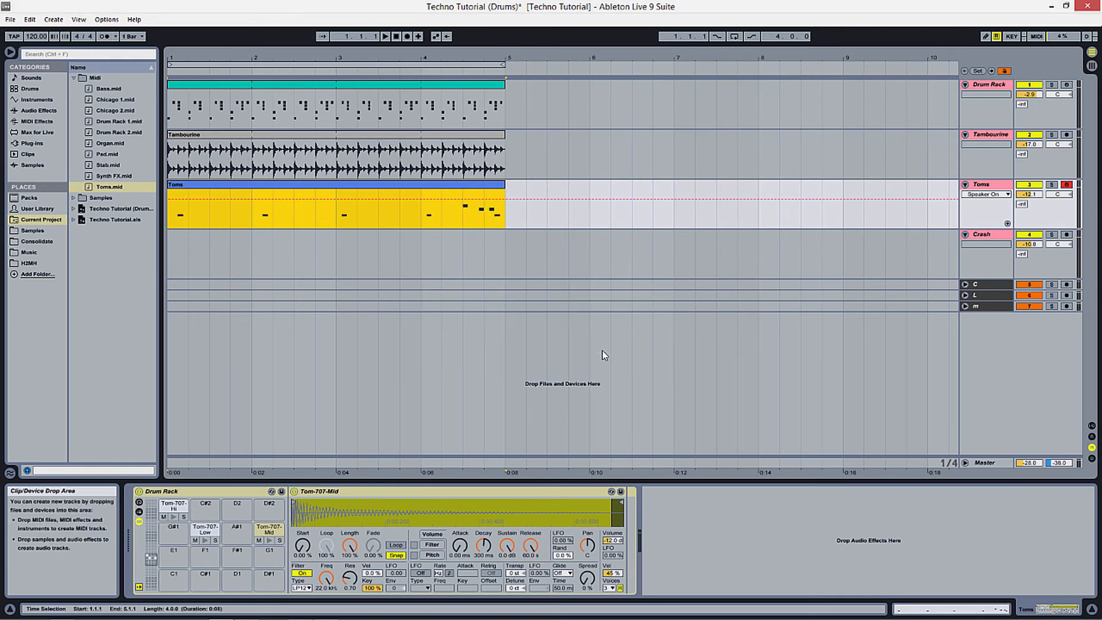
{"action": "key", "text": "space"}
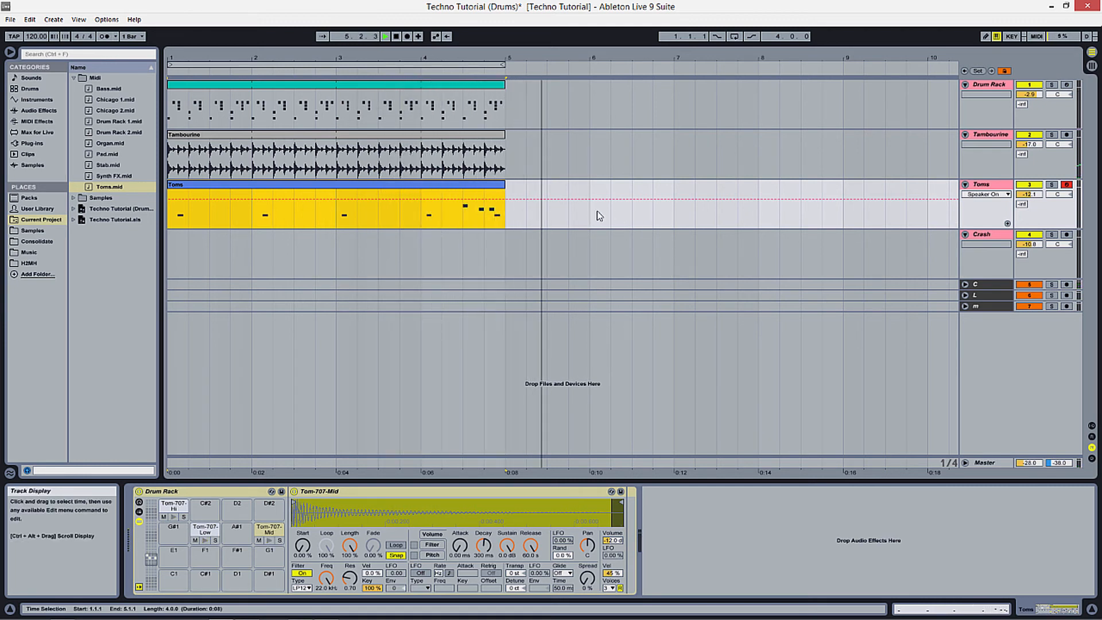
{"action": "key", "text": "space"}
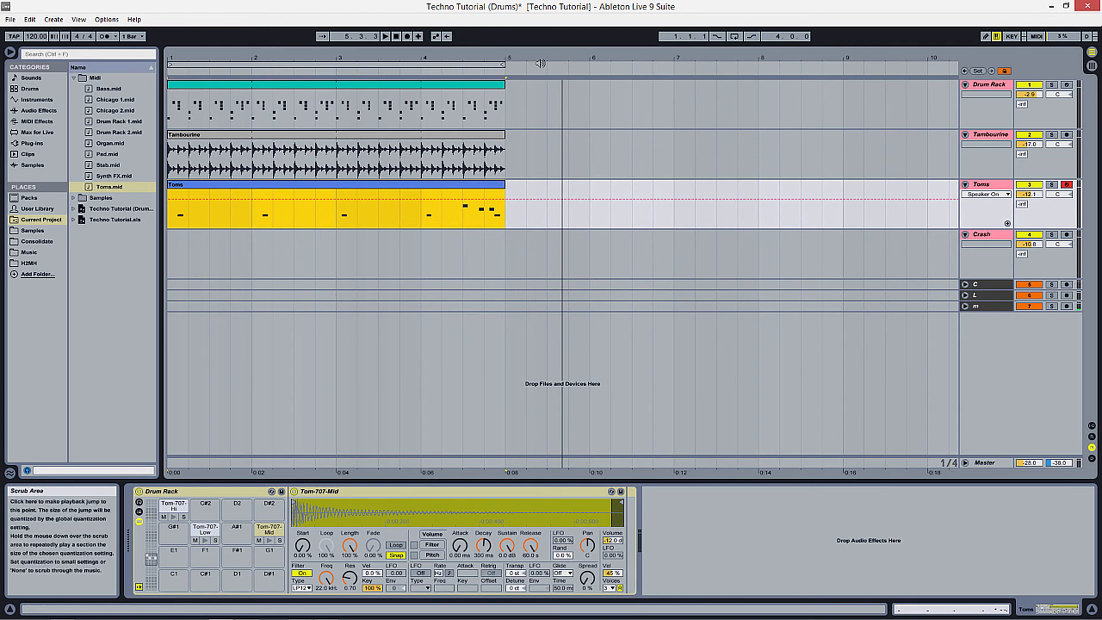
Place Crash.wav from the Other Percussion samples at the start of the Crash track and play the arrangement
{"action": "left_click", "coordinate": [74, 77]}
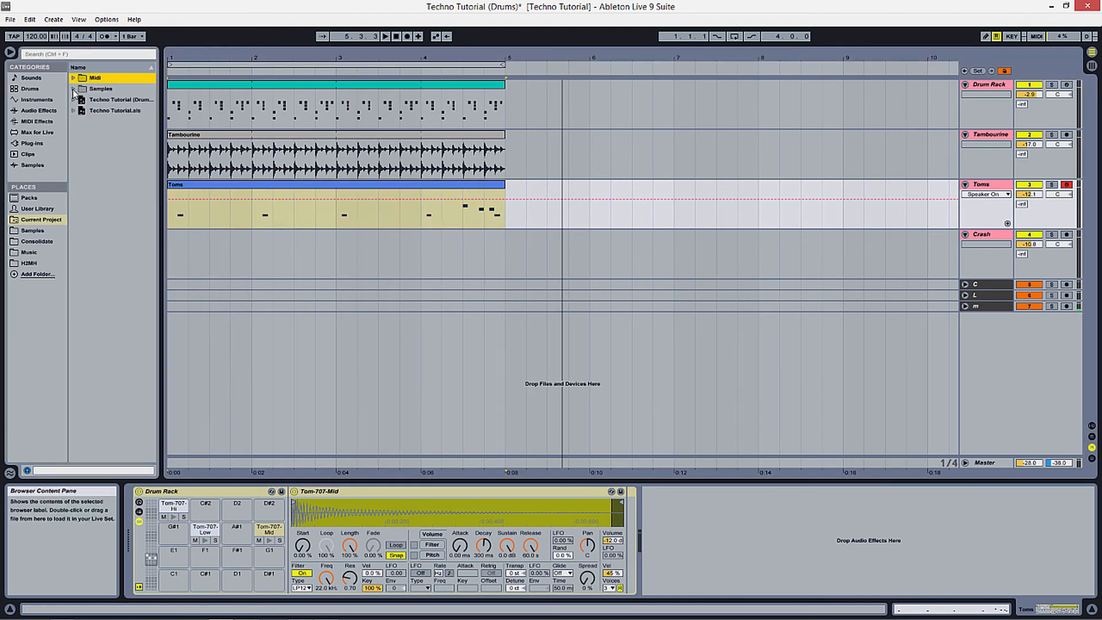
{"action": "left_click", "coordinate": [74, 89]}
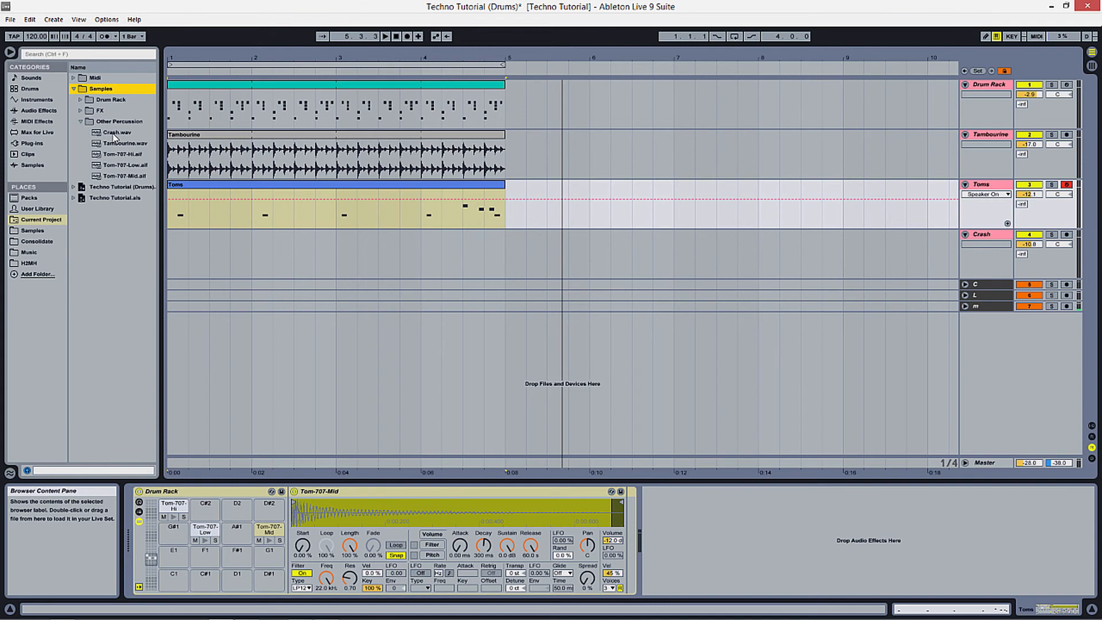
{"action": "left_click_drag", "start_coordinate": [113, 134], "coordinate": [173, 266]}
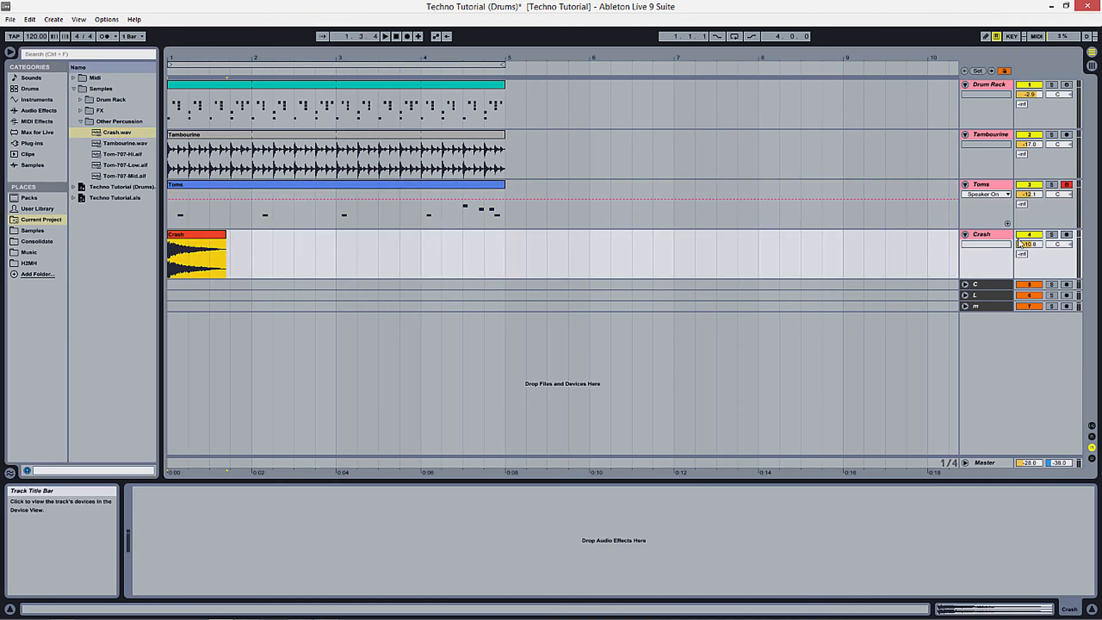
{"action": "key", "text": "space"}
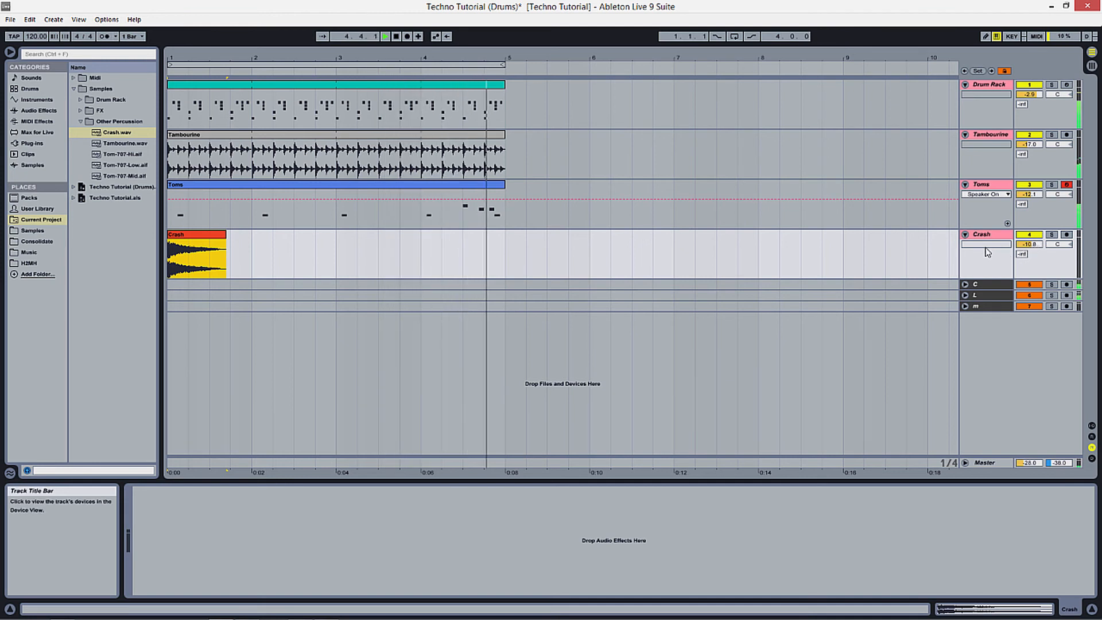
{"action": "key", "text": "space"}
{"action": "left_click", "coordinate": [441, 252]}
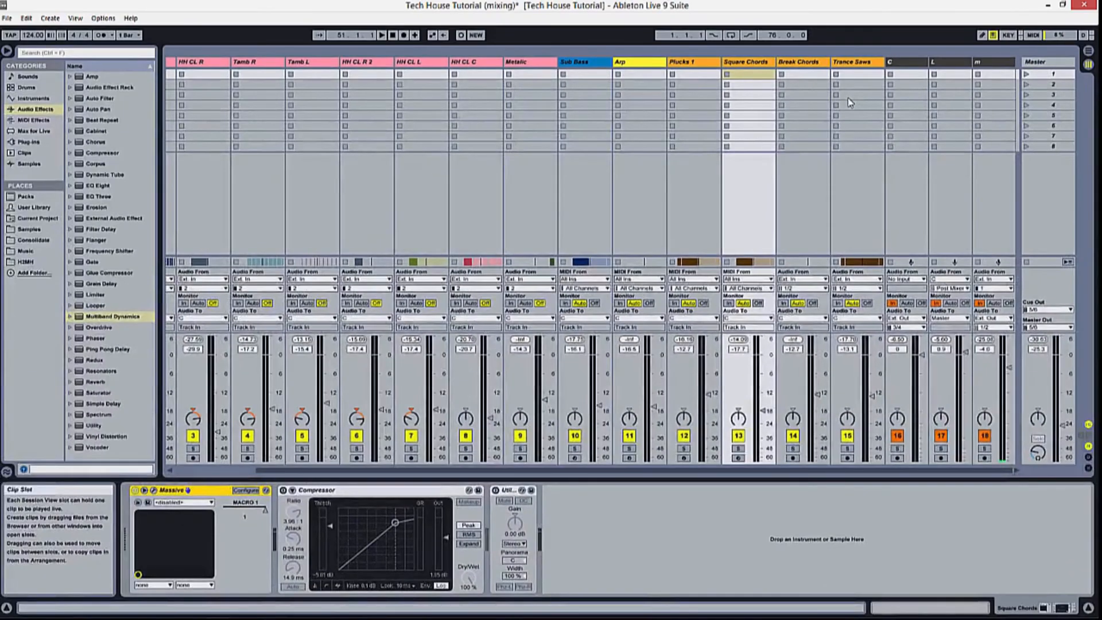
{"action": "key", "text": "Tab"}
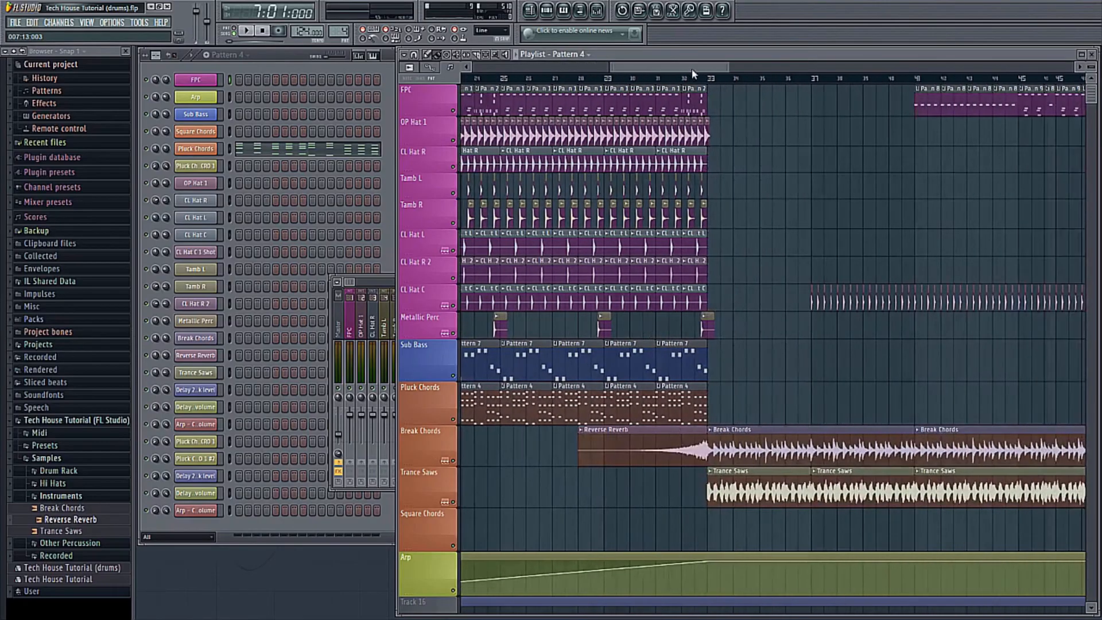
{"action": "left_click_drag", "start_coordinate": [691, 68], "coordinate": [791, 63]}
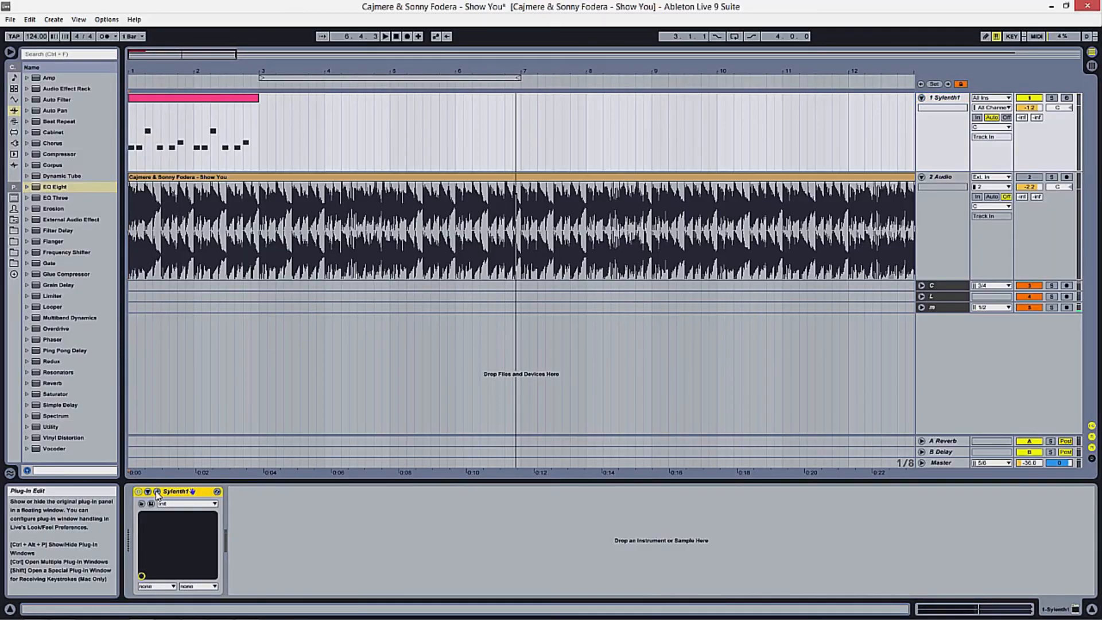
Open the Sylenth1 plug-in's editor window on the first track of the Show You project
{"action": "left_click", "coordinate": [157, 492]}
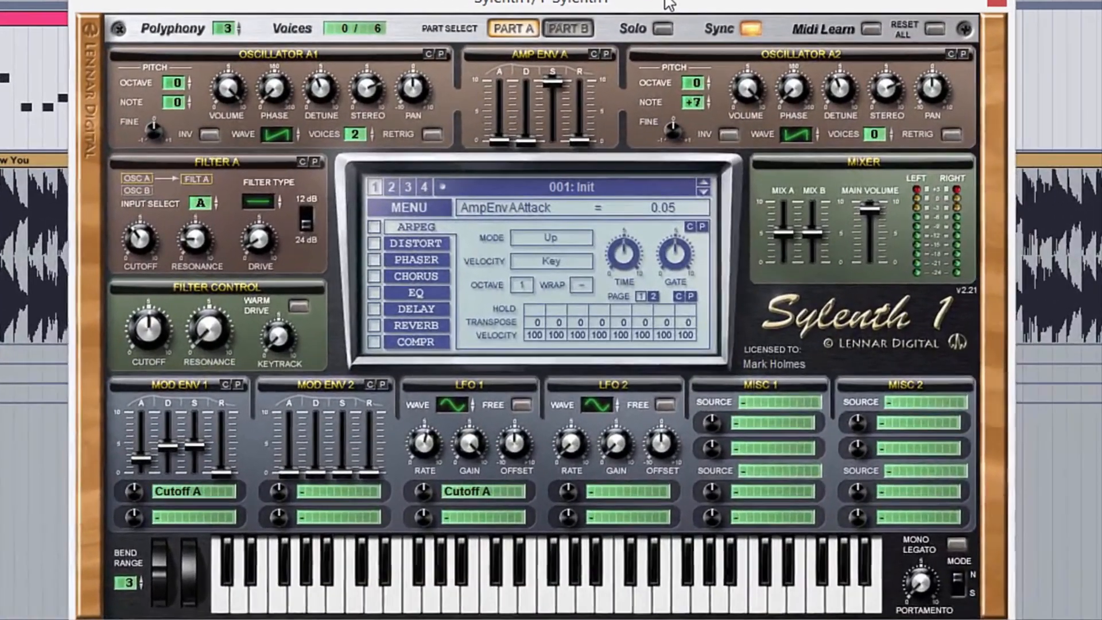